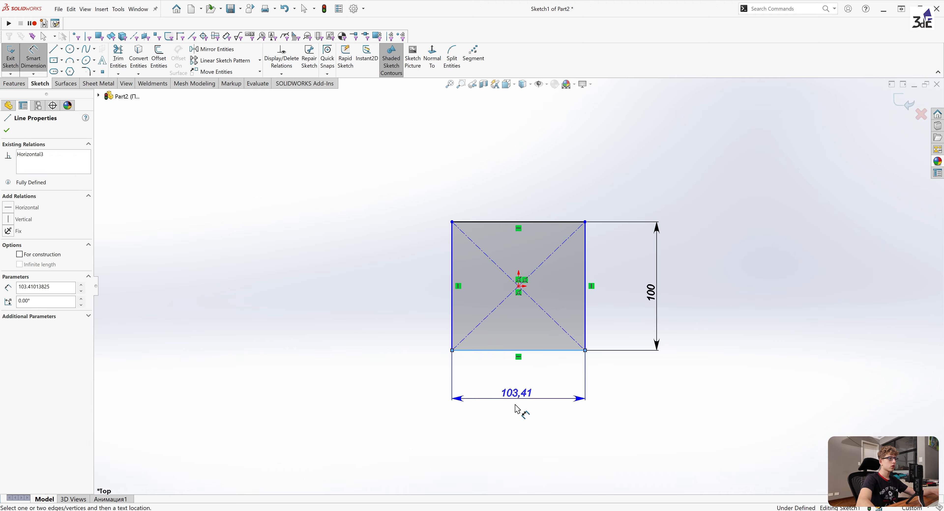
- Dimension the square's lower edge to 100 mm and finish dimensioning
click(514, 415)
text(100)
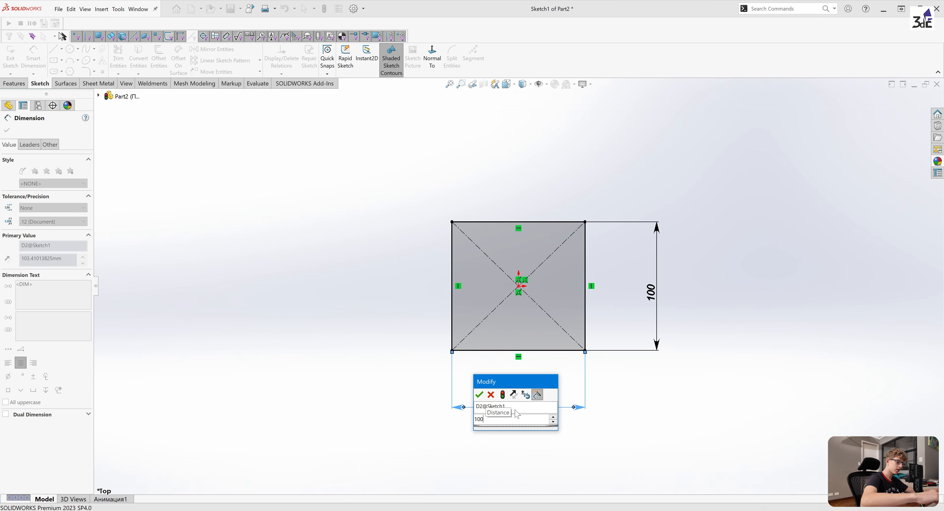
key(Return)
scroll(593, 263, down, 1)
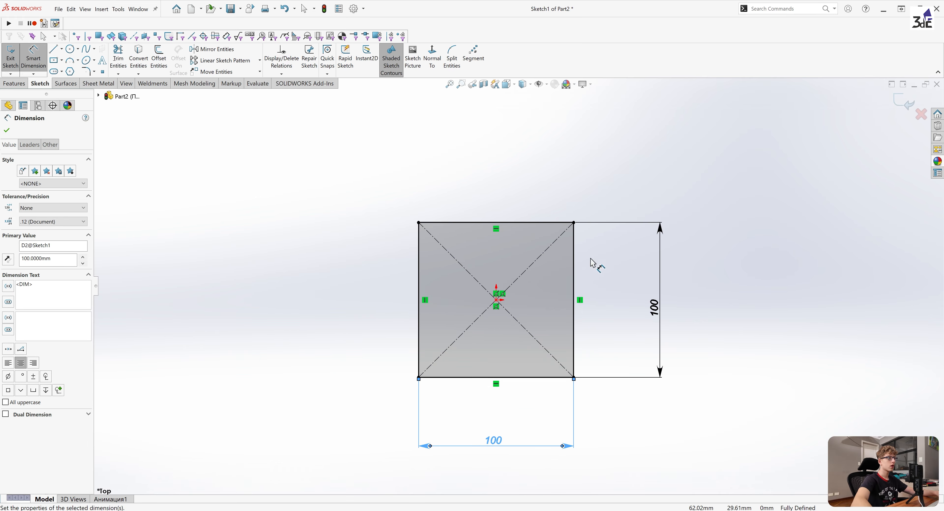
right_click(667, 422)
click(689, 453)
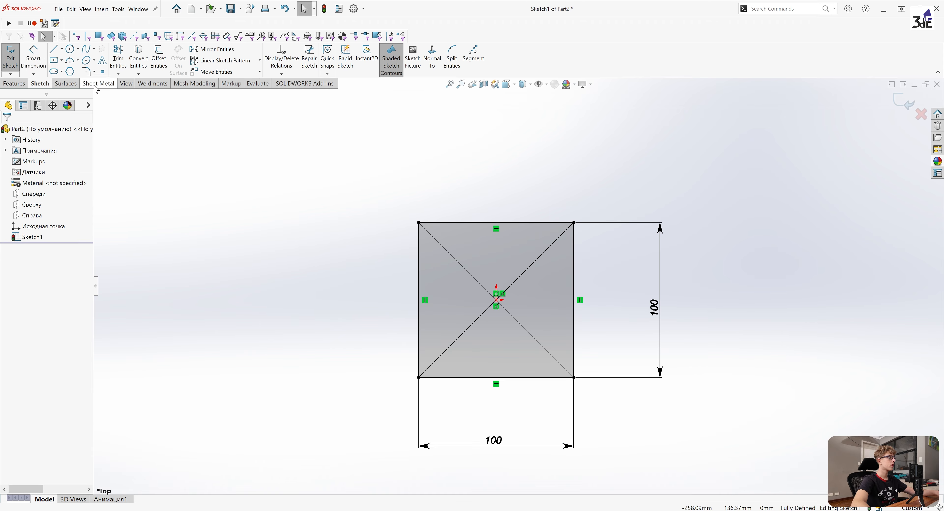
- Fillet all four corners of the square with a 15 mm radius and close the sketch
click(87, 71)
drag(324, 182, 604, 350)
drag(51, 242, 0, 249)
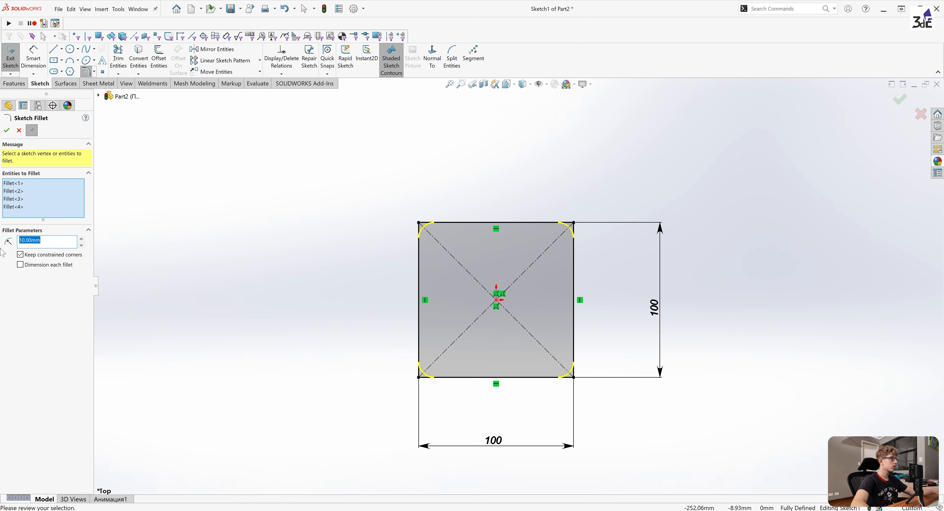
text(15)
key(Return)
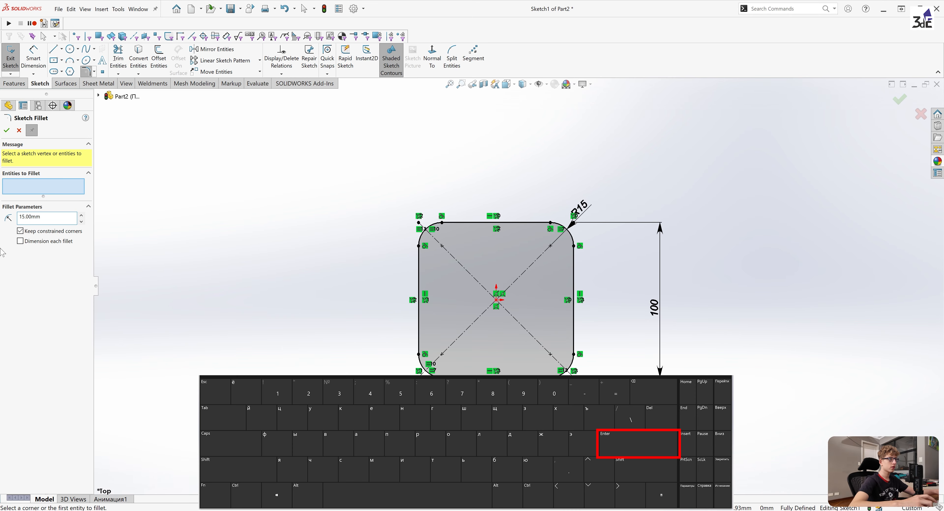
click(7, 131)
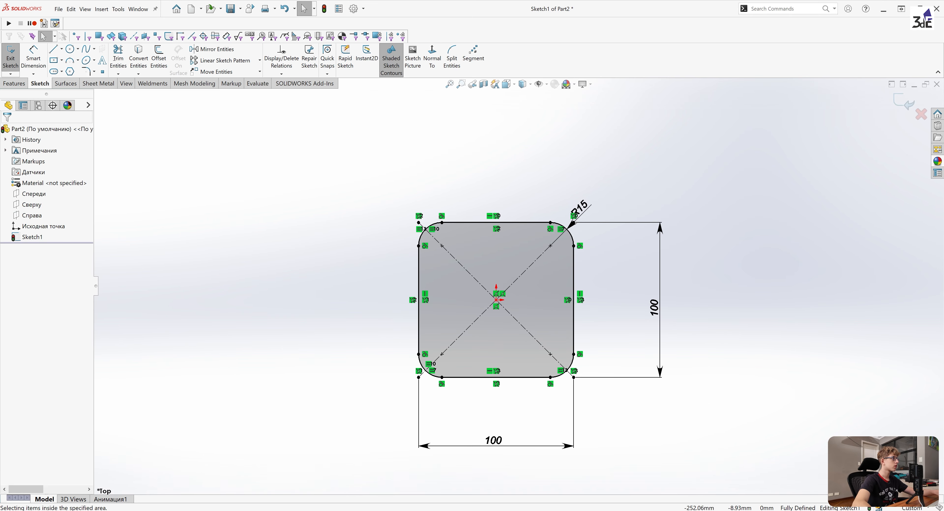
click(10, 55)
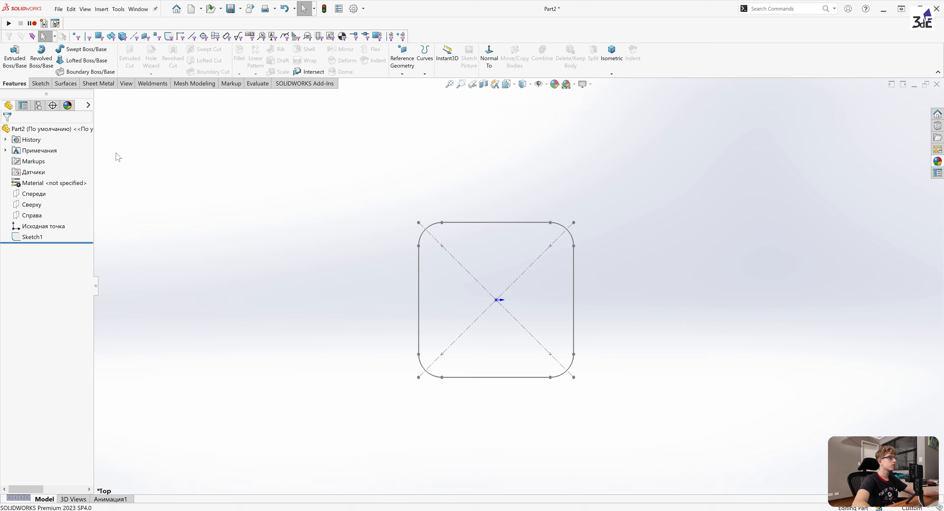
- In a new sketch on the top plane (Сверху), draw a circle of about 50 mm radius centred on the origin
click(43, 203)
click(52, 199)
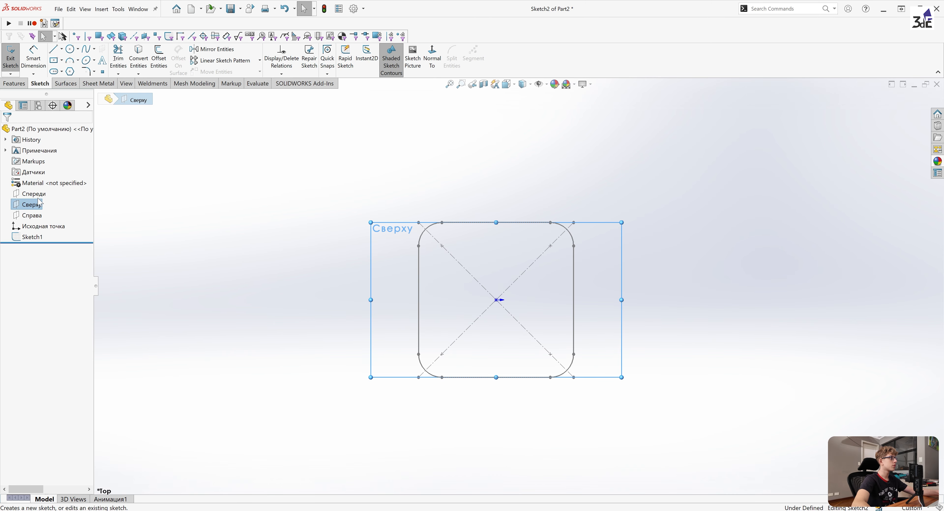
click(127, 139)
click(70, 49)
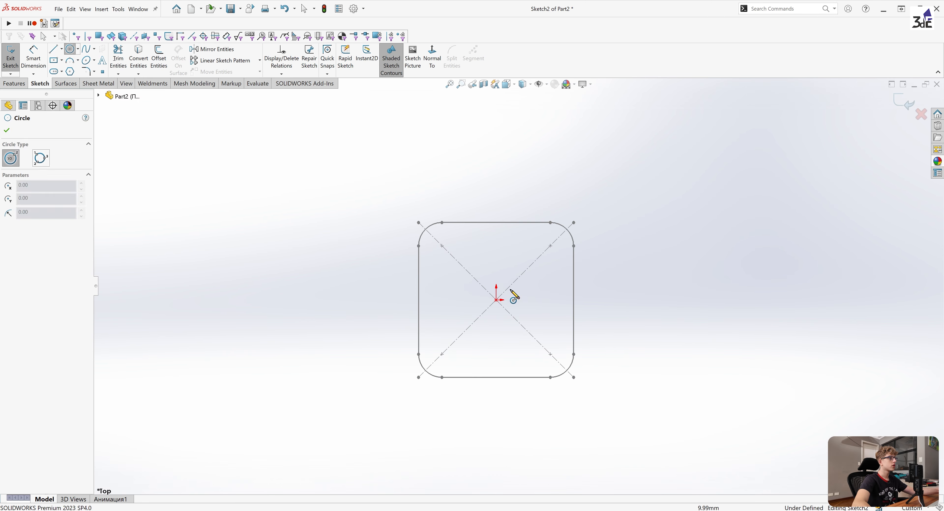
click(497, 300)
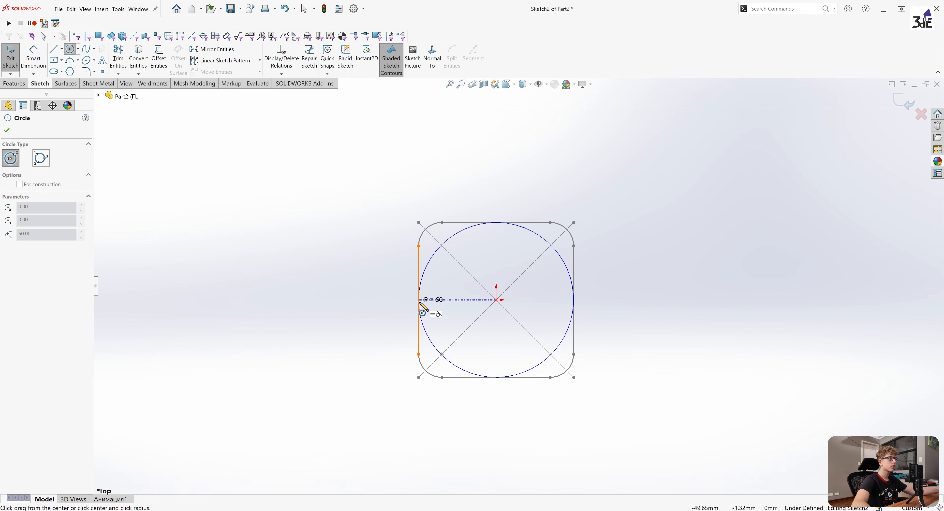
click(420, 303)
right_click(432, 271)
click(370, 298)
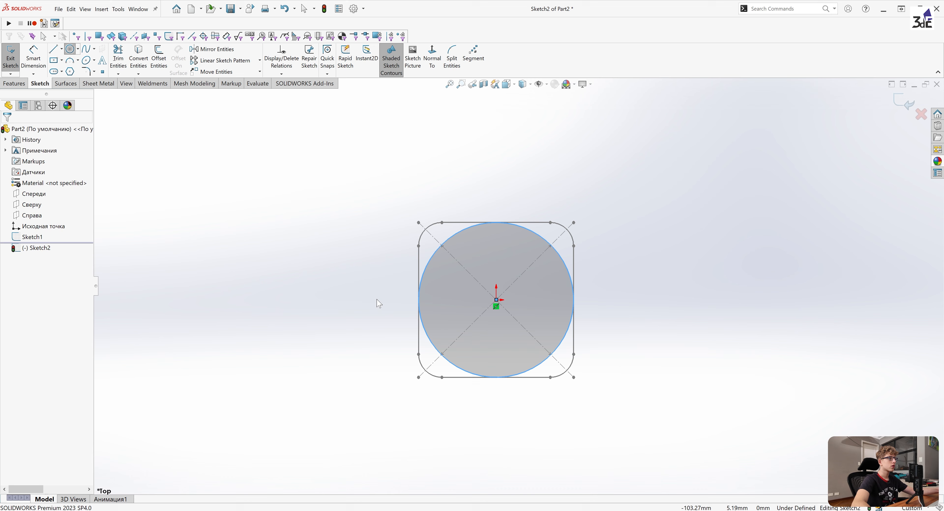
- Make the circle tangent to the square's left edge and close the sketch
click(428, 278)
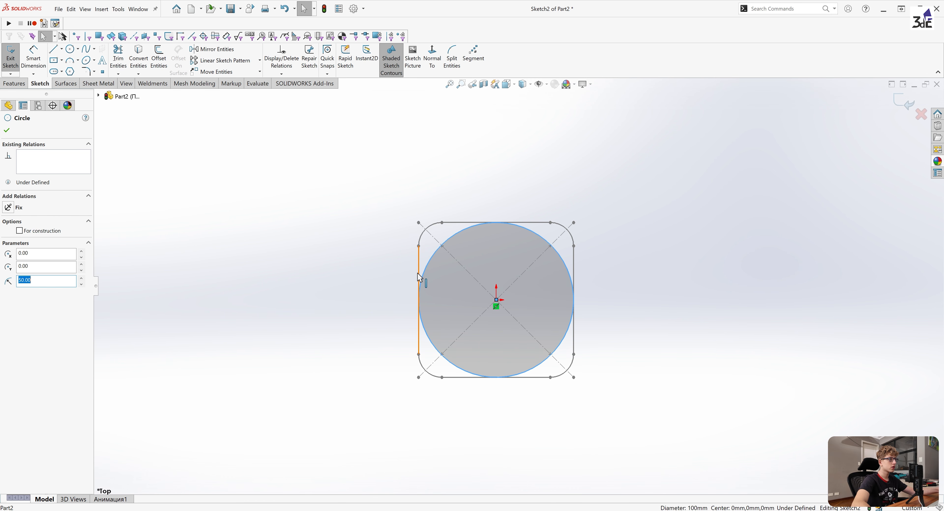
ctrl+click(419, 300)
click(9, 245)
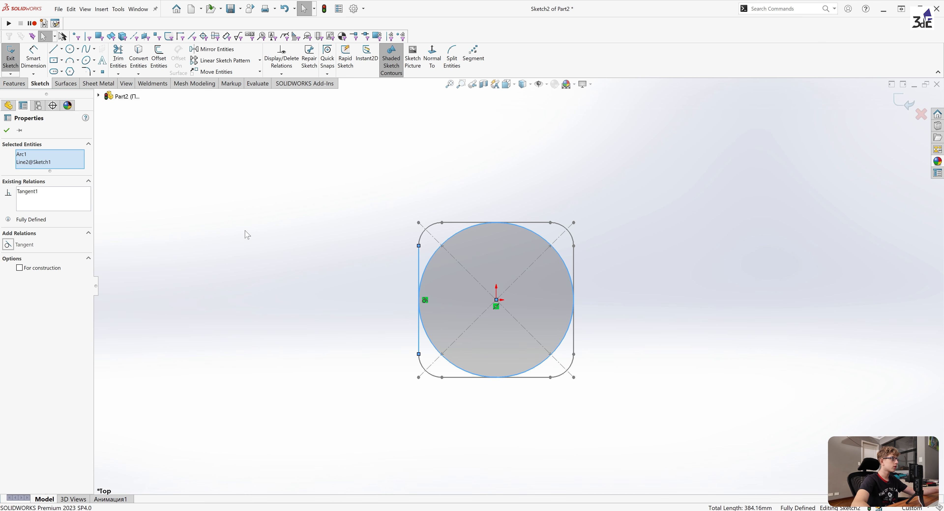
click(245, 235)
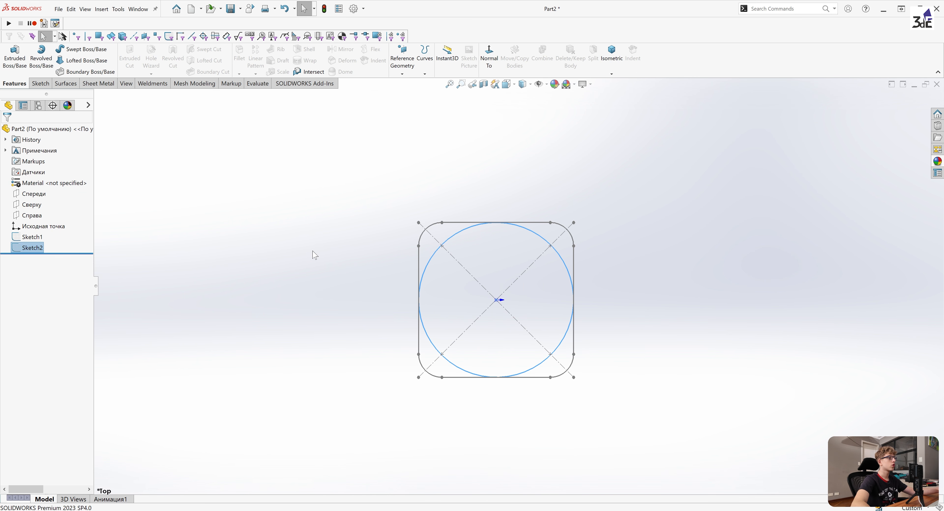
- Create a reference plane through the square's upper-left to lower-right diagonal, perpendicular to the top plane (Сверху)
mouse_move(495, 331)
middle_down()
mouse_move(476, 196)
mouse_move(481, 148)
mouse_move(481, 176)
middle_up()
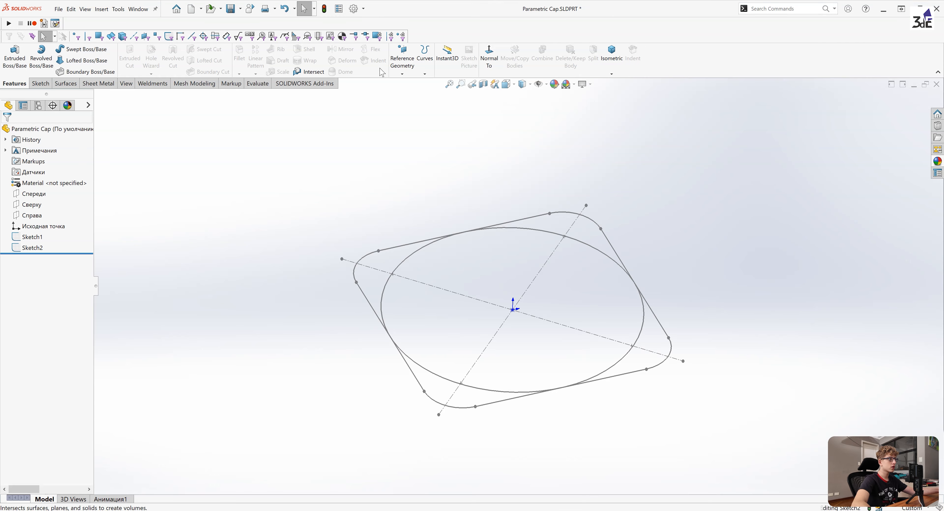
click(407, 69)
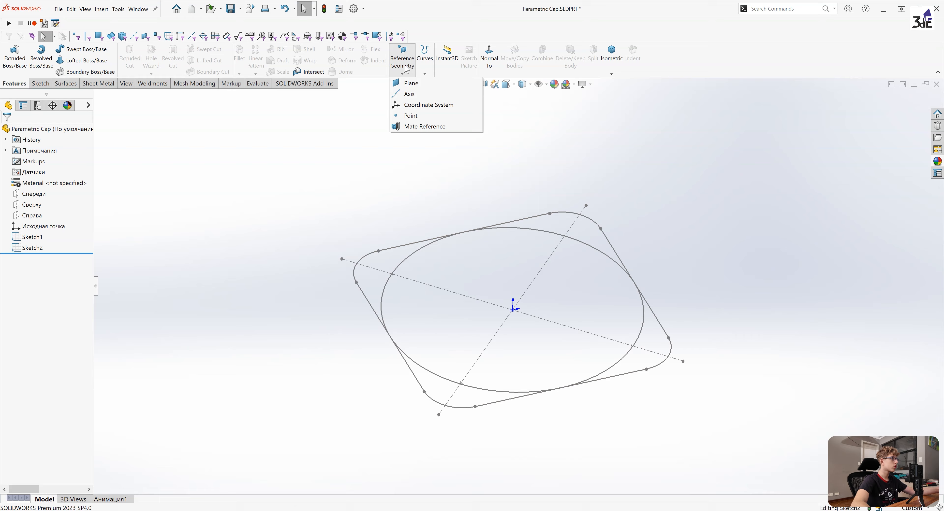
click(407, 84)
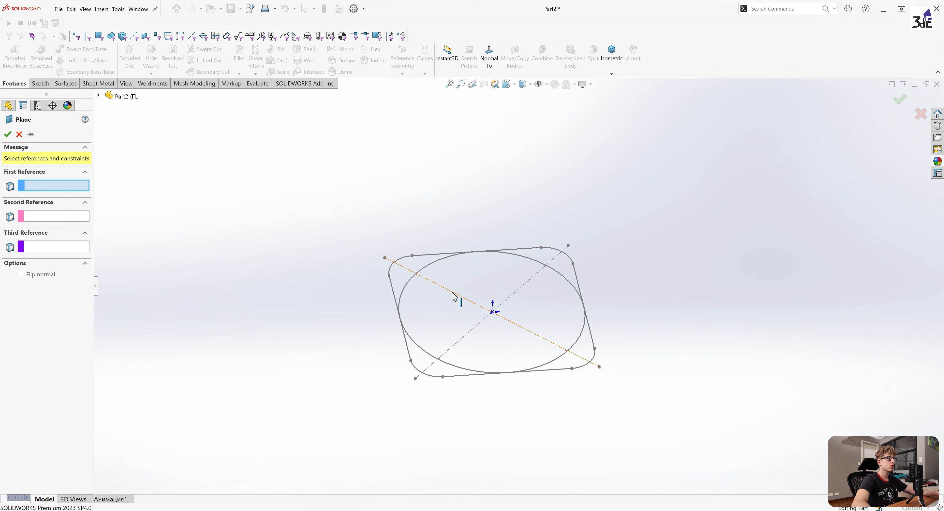
click(454, 296)
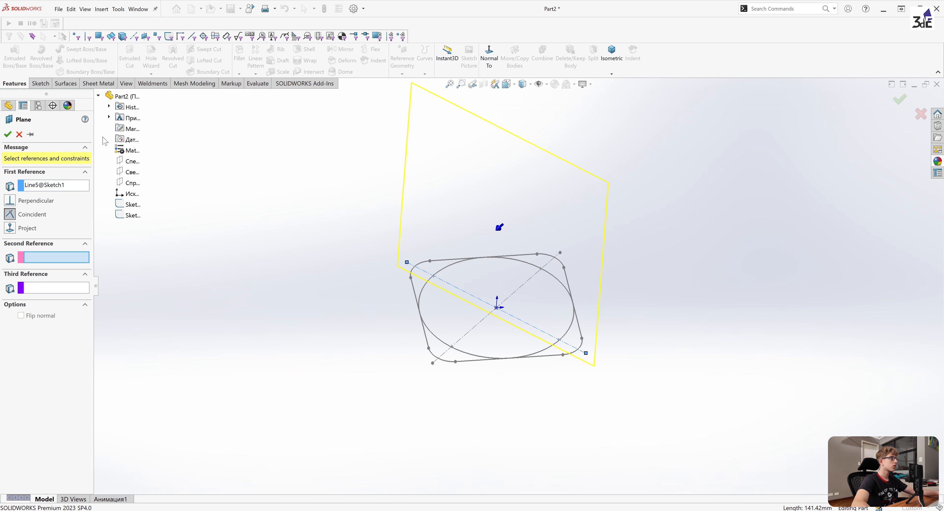
click(131, 172)
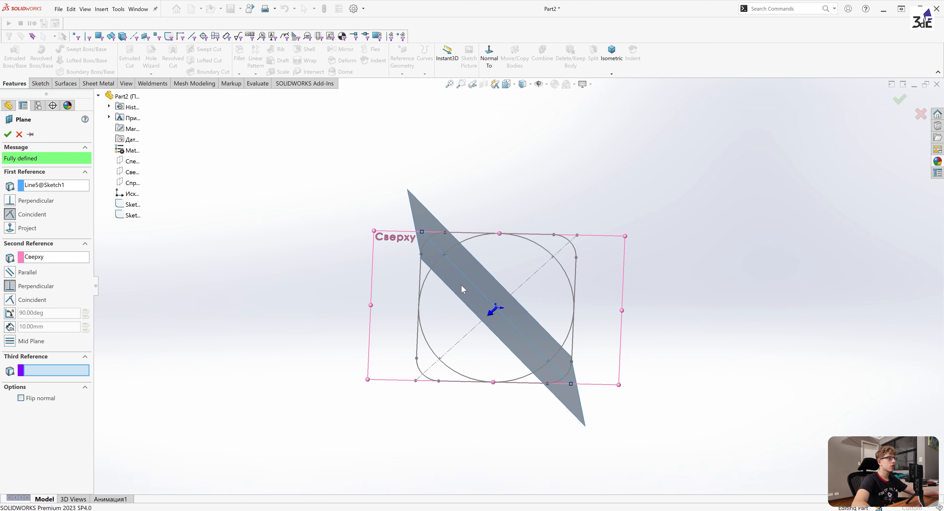
middle_drag(463, 290, 427, 370)
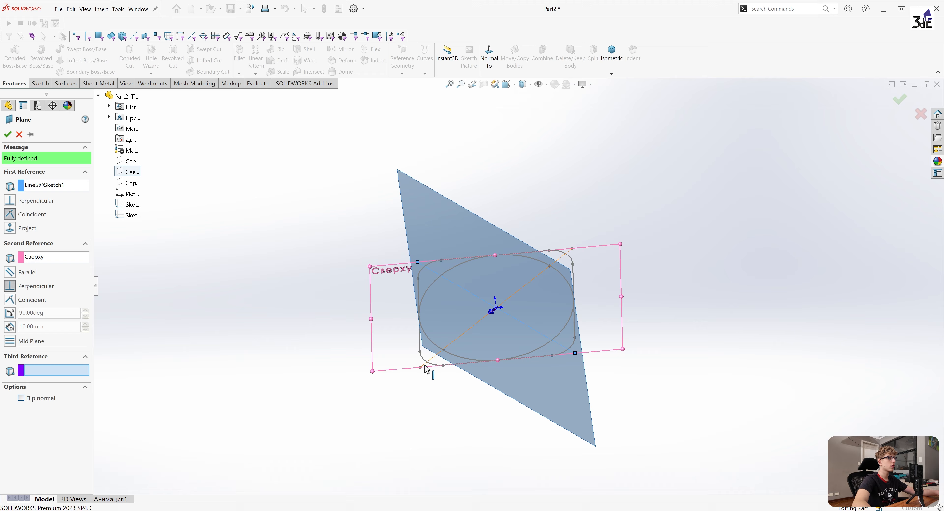
click(7, 135)
- In a new sketch on the diagonal plane, draw a vertical centerline about 21.5 mm long upward from the origin
middle_drag(437, 280, 434, 245)
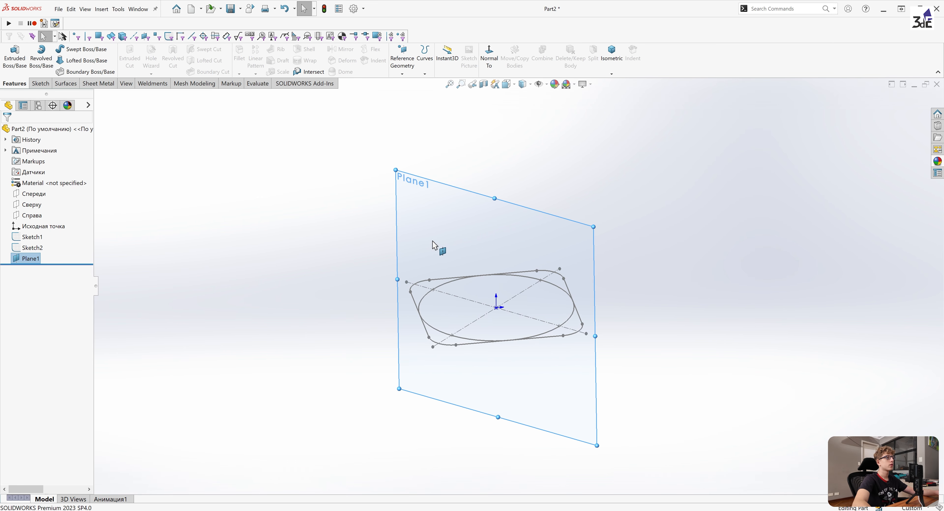
click(434, 245)
click(466, 227)
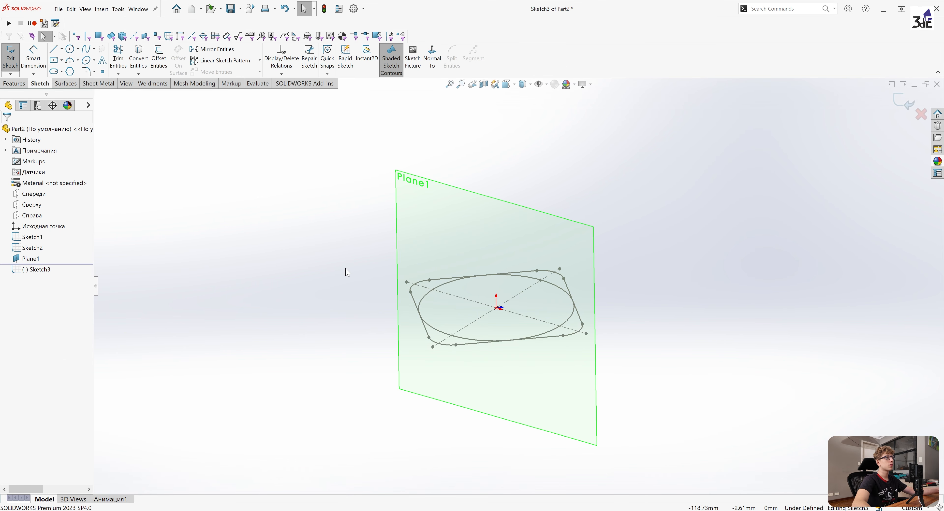
key(ctrl+8)
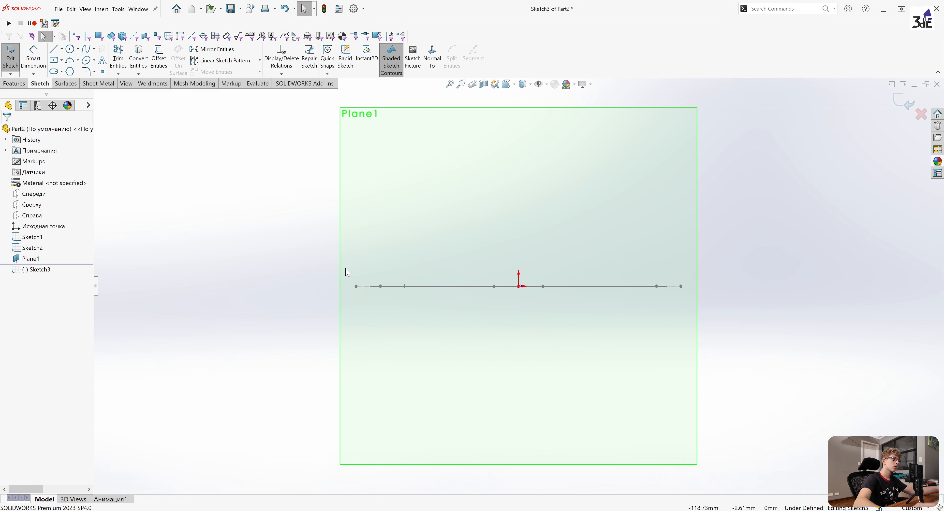
scroll(510, 188, down, 1)
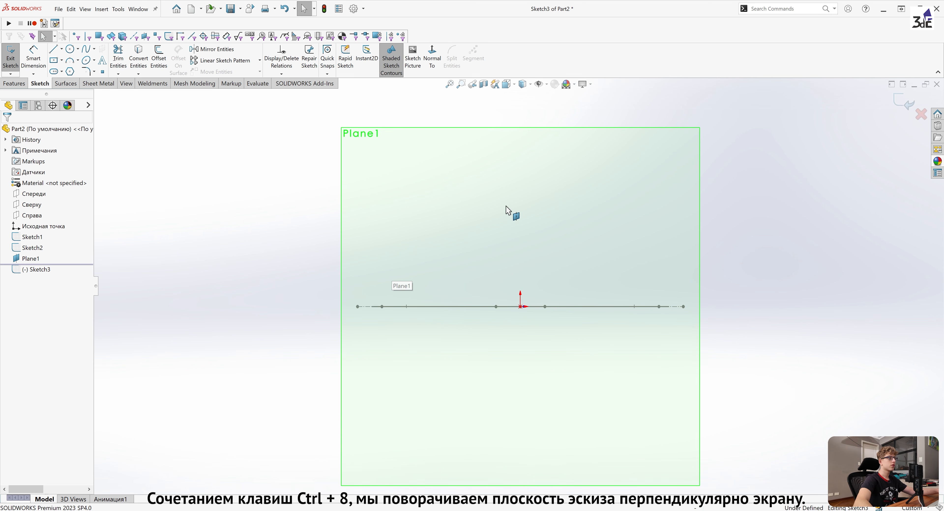
click(61, 49)
click(70, 67)
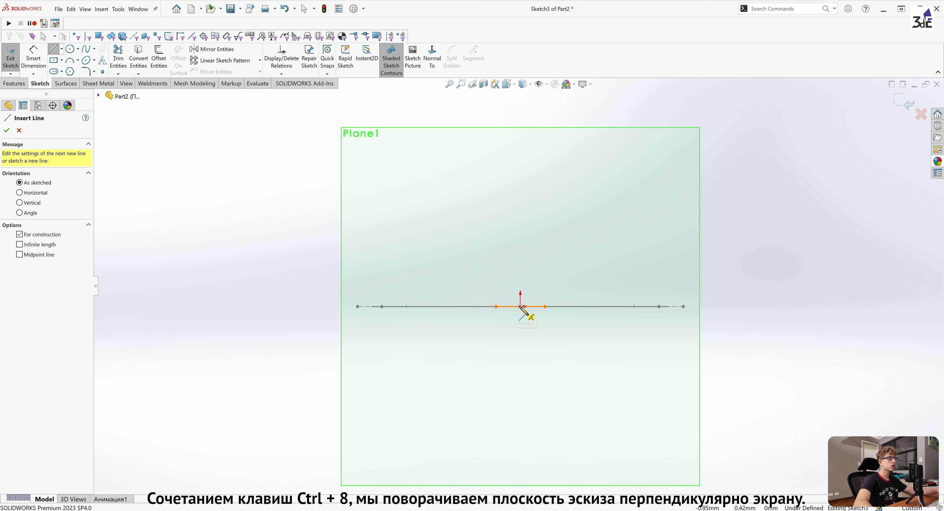
click(521, 307)
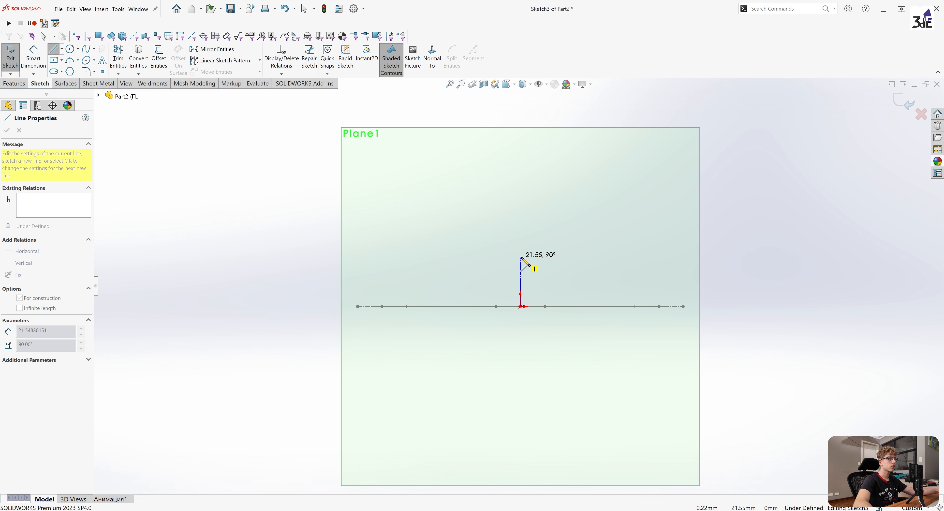
click(521, 257)
key(Escape)
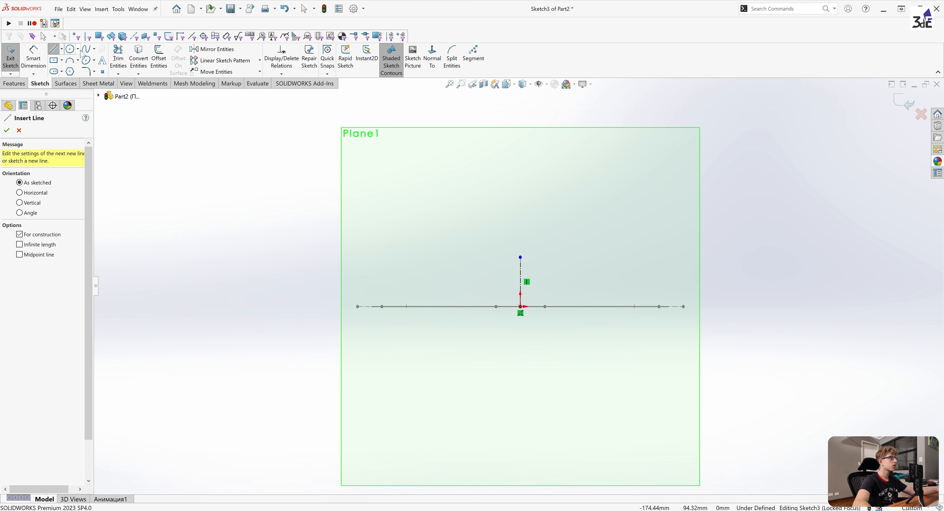
- Draw a two-point spline from the centerline's upper end to the outermost point of the rounded square's left corner
click(86, 49)
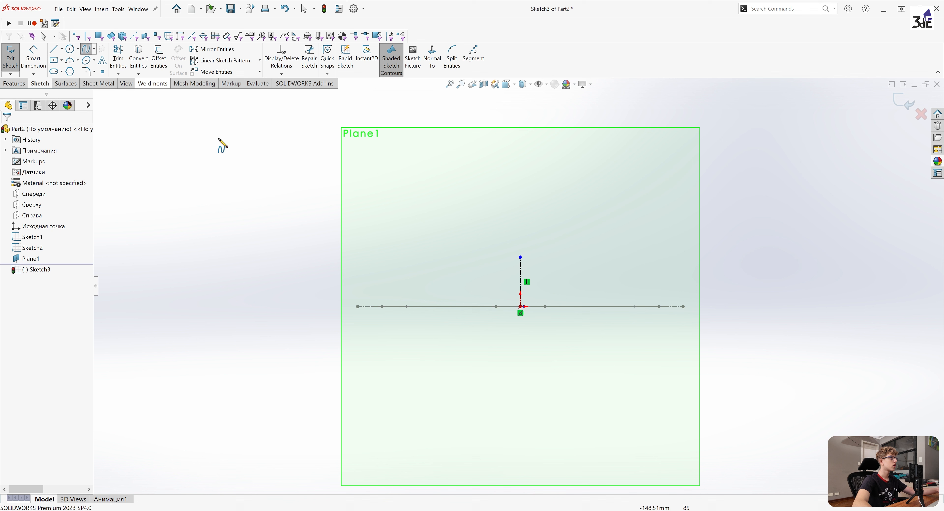
click(521, 258)
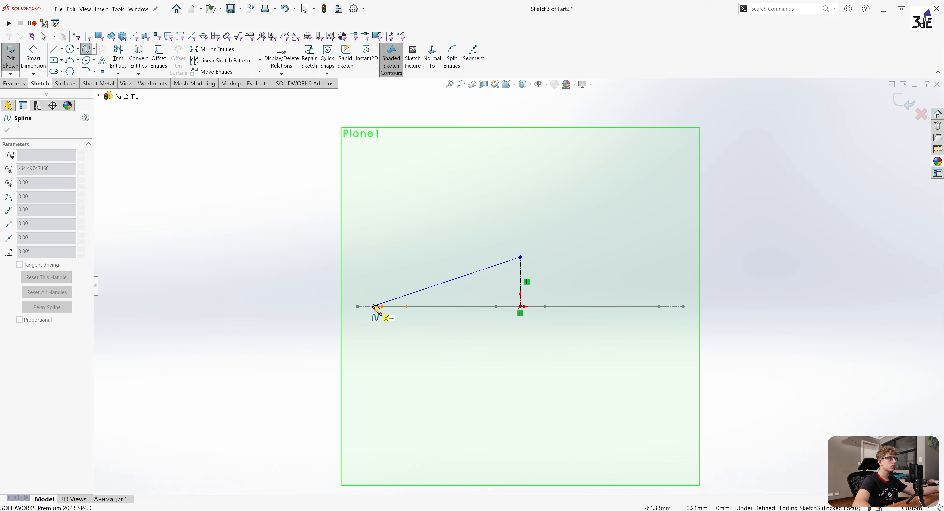
click(372, 307)
right_click(407, 327)
click(413, 332)
- Add a Pierce relation between the spline's lower end point and the left corner arc of the rounded square
middle_drag(398, 318, 398, 383)
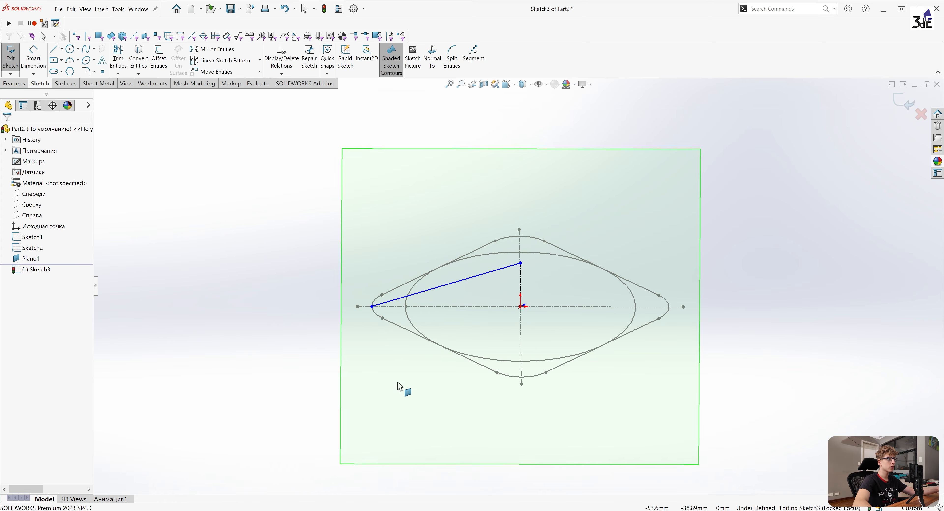
click(372, 307)
ctrl+click(373, 310)
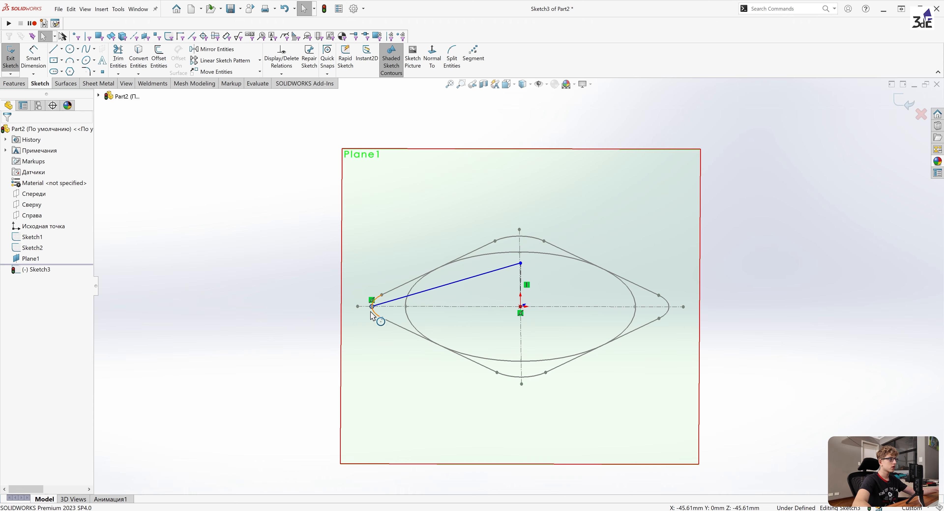
click(8, 280)
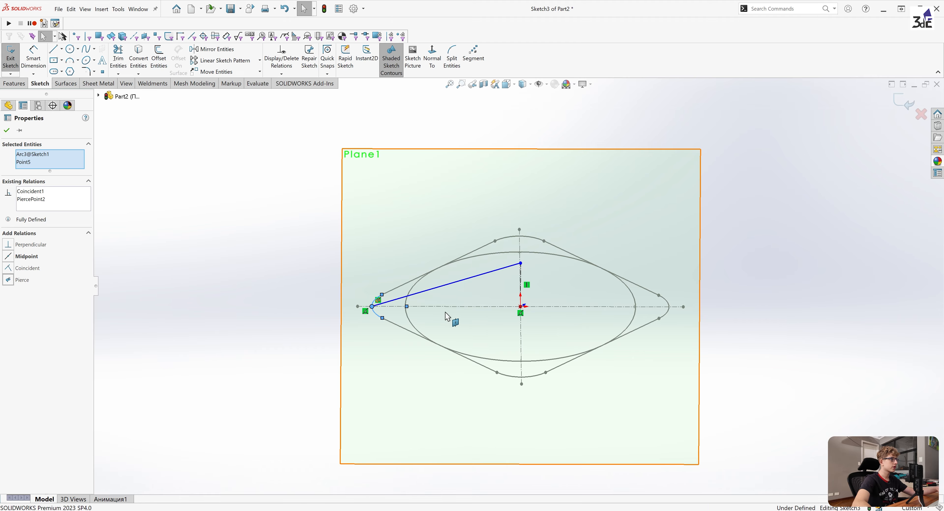
- Draw a vertical construction centerline about 27 mm long downward from the spline's lower end point
click(62, 49)
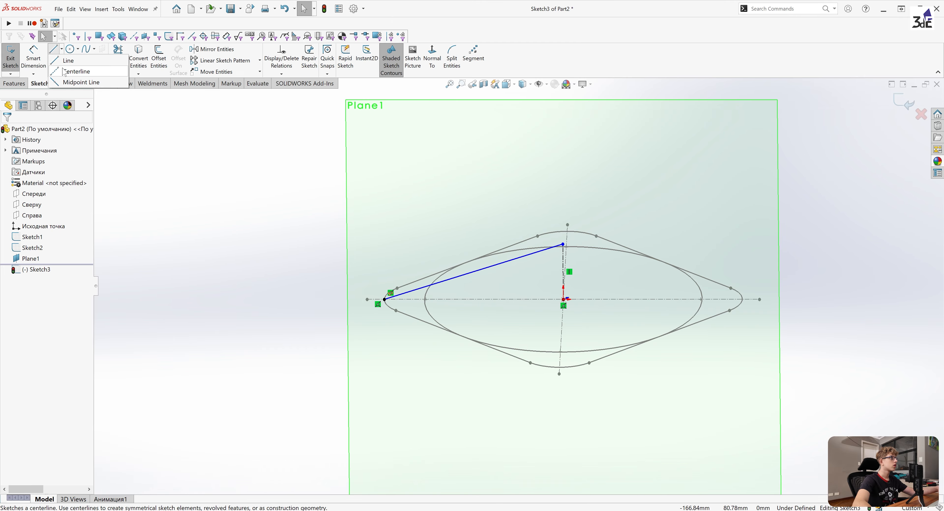
click(76, 72)
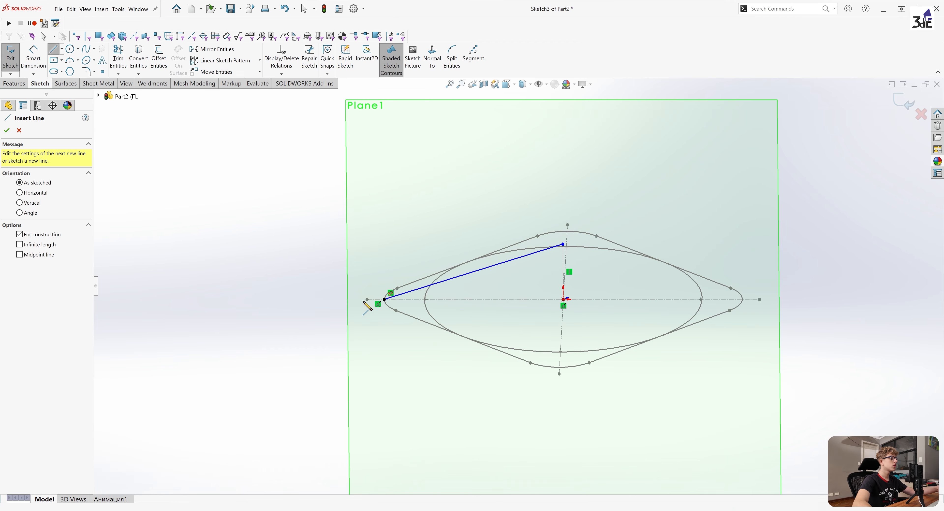
click(384, 300)
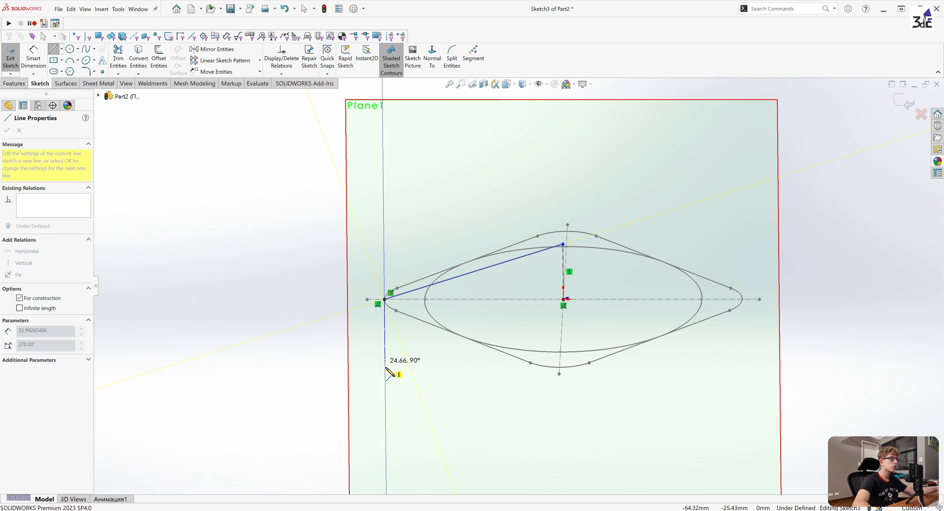
click(386, 368)
right_click(411, 357)
click(426, 365)
key(Escape)
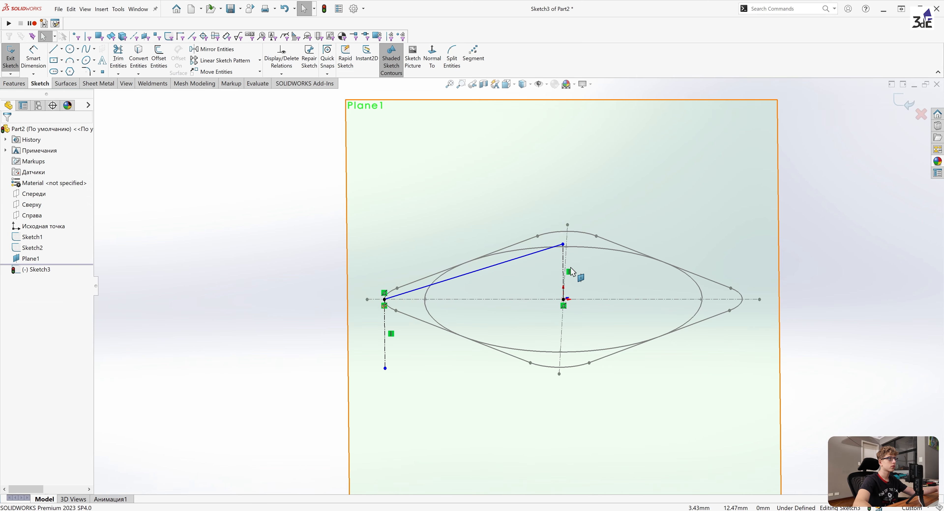
- Dimension the vertical centerline above the origin to 20 mm
click(35, 57)
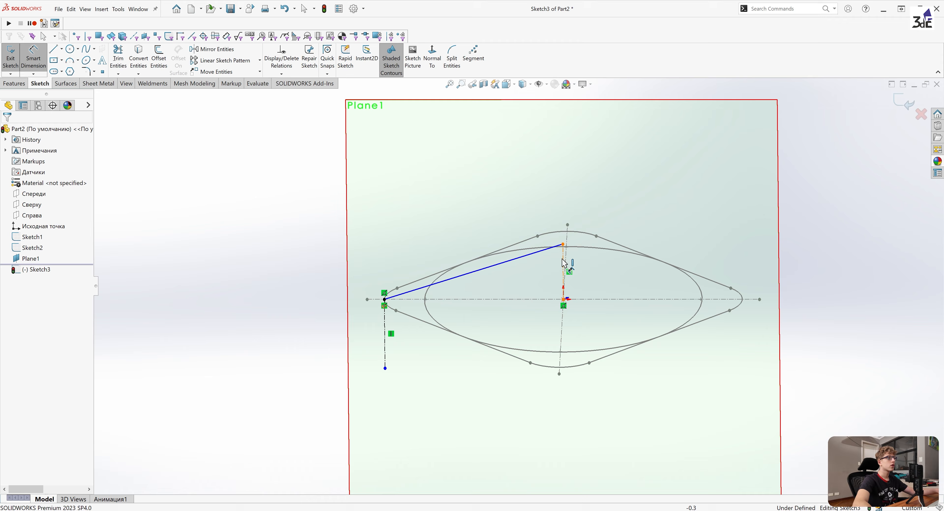
click(583, 270)
click(629, 320)
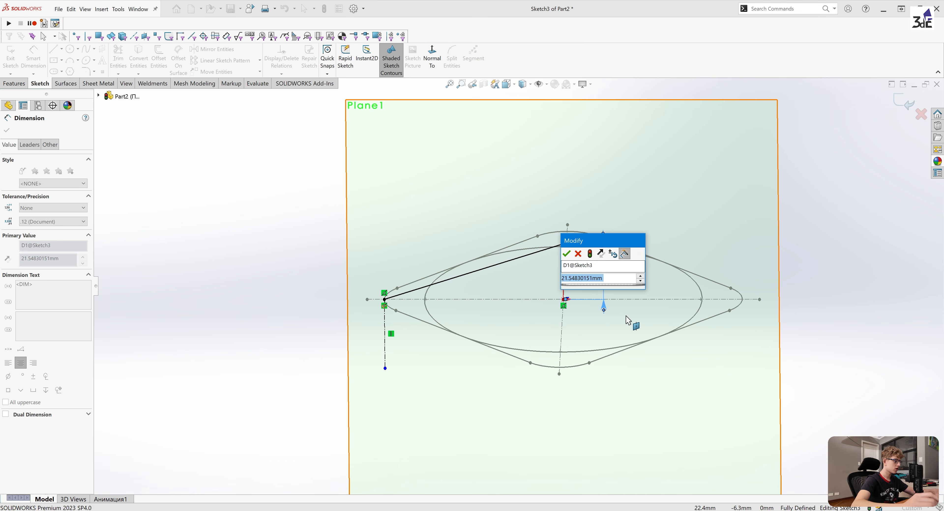
text(20)
key(Return)
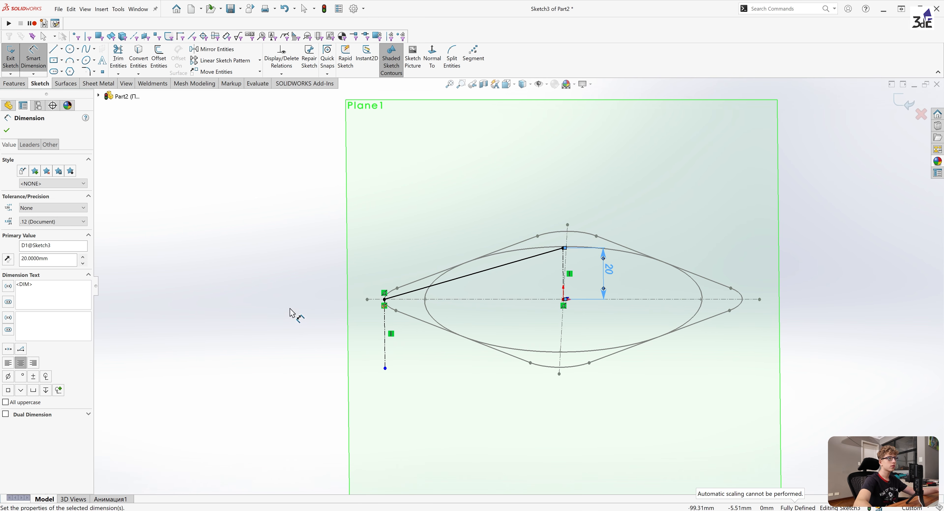
key(Escape)
- Add a Tangent relation between the spline and the vertical centerline below its lower end point
click(405, 298)
ctrl+click(385, 333)
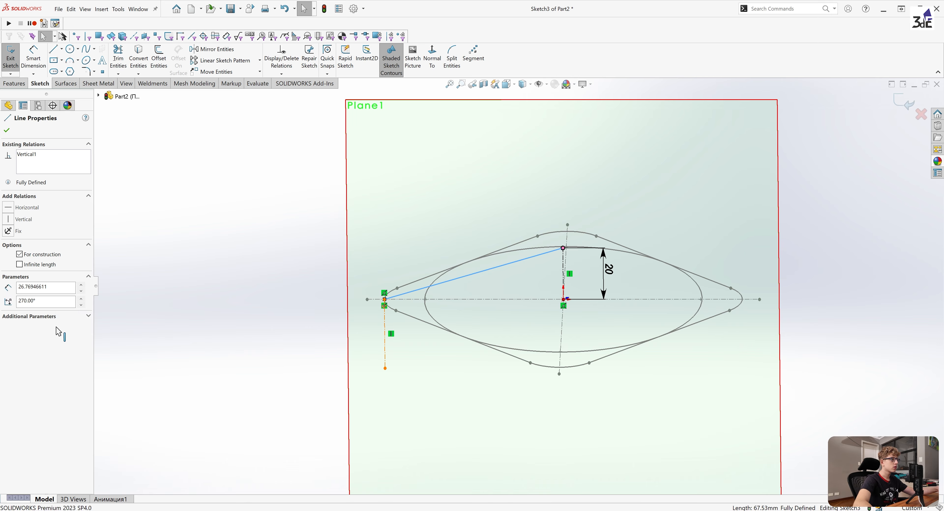
click(8, 257)
click(272, 113)
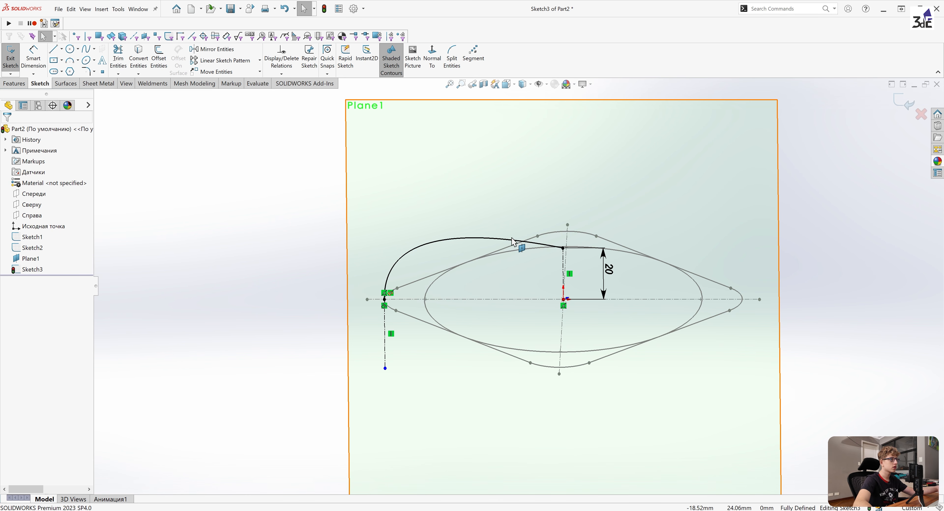
- Draw a horizontal construction centerline about 29.5 mm long from the spline's upper end, extending away from the curve
click(61, 49)
click(79, 72)
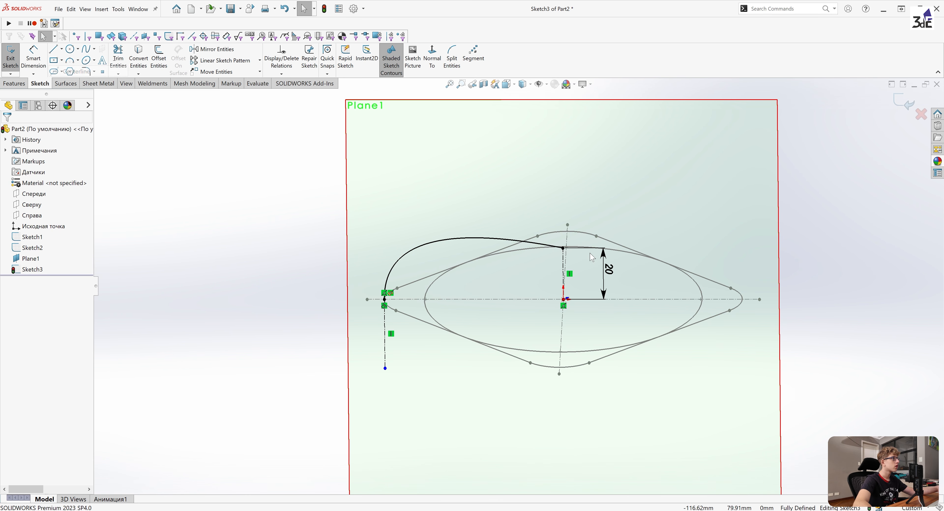
click(563, 248)
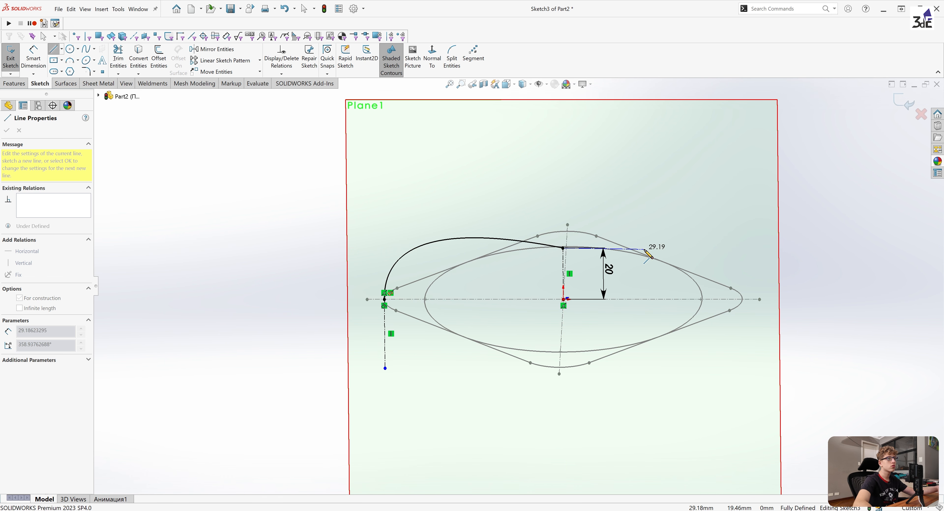
click(646, 248)
right_click(653, 256)
click(674, 262)
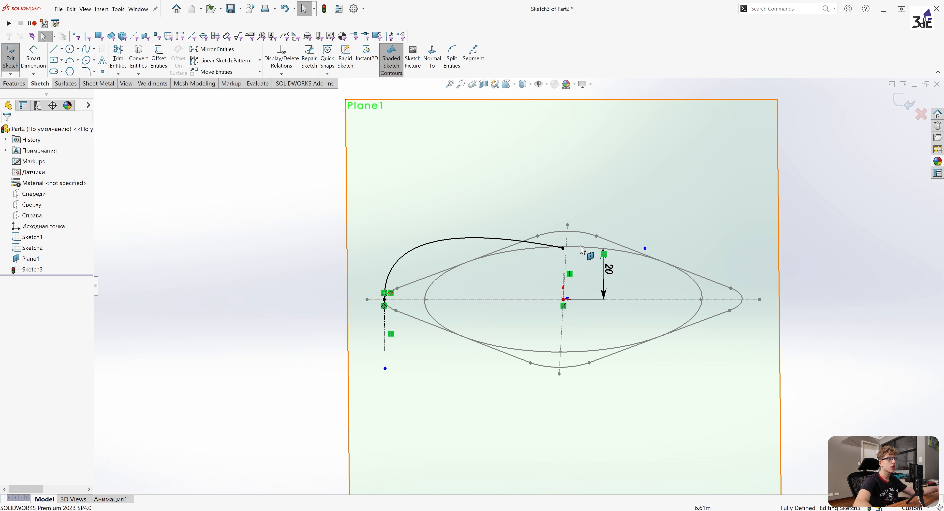
- Add a Tangent relation between the spline and the horizontal centerline at its upper end point
click(579, 248)
ctrl+click(531, 245)
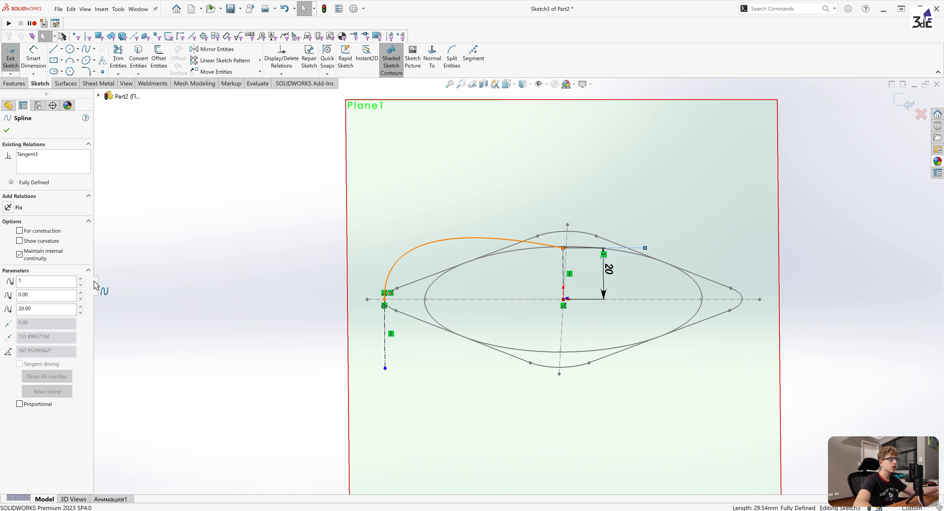
click(11, 258)
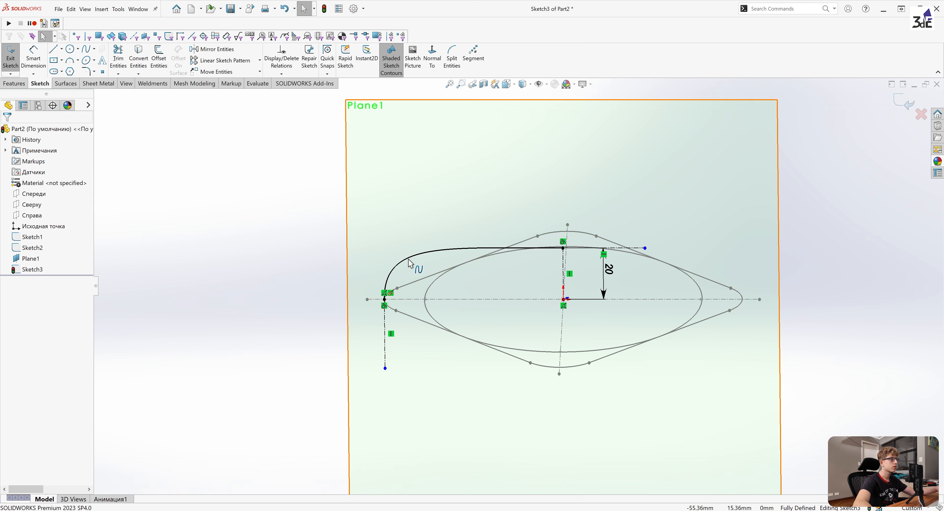
- Display the spline's control polygon and move its control point above the lower end down to a height of about 12.8 mm
click(416, 257)
right_click(417, 259)
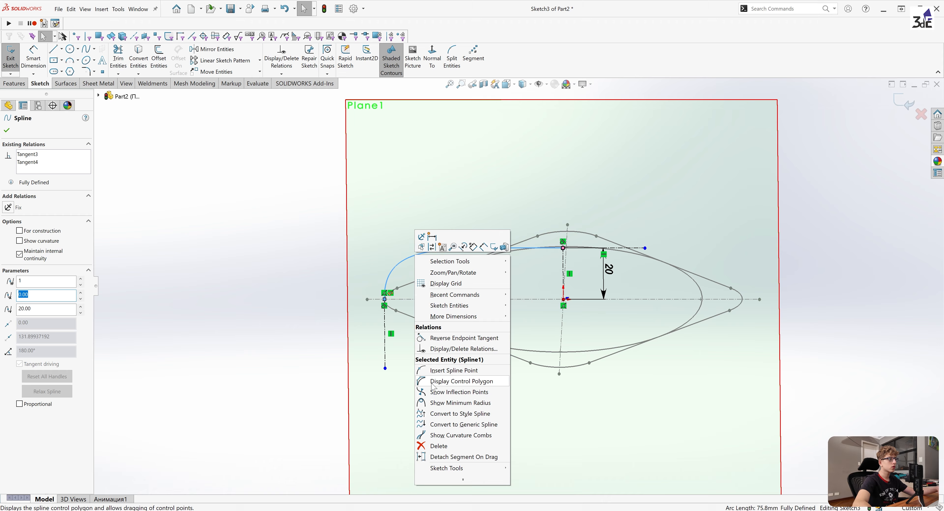
click(453, 382)
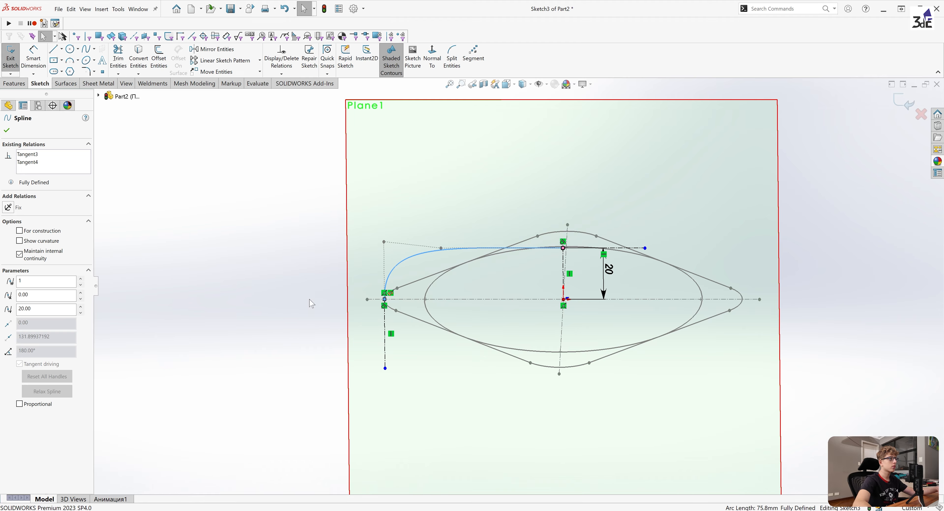
right_click(420, 253)
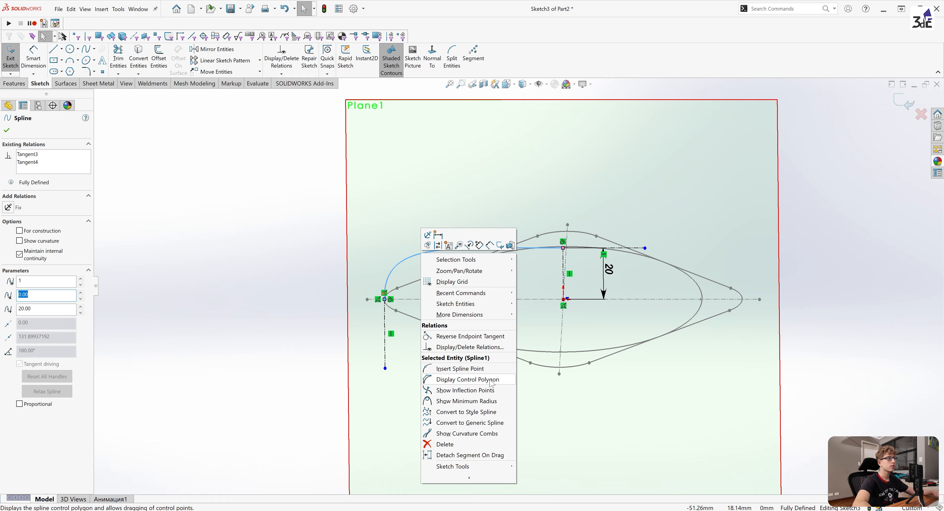
click(491, 384)
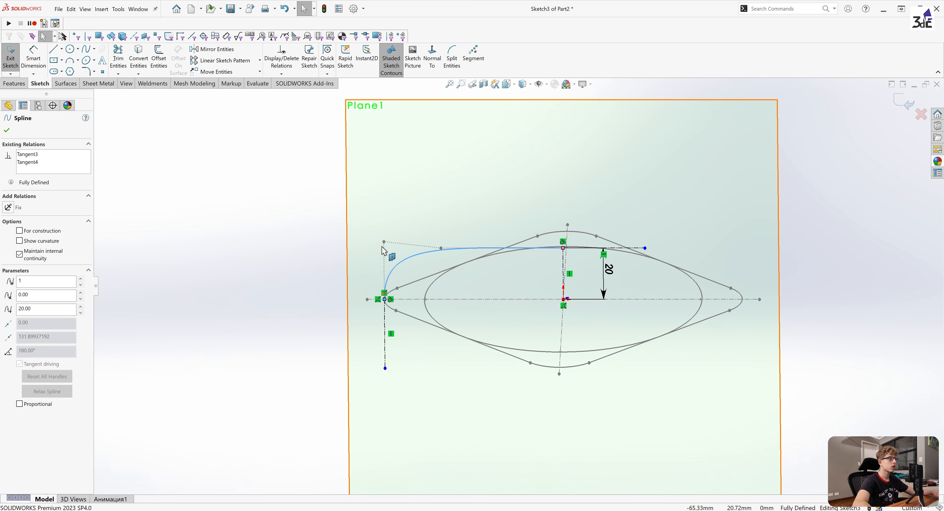
drag(383, 242, 384, 267)
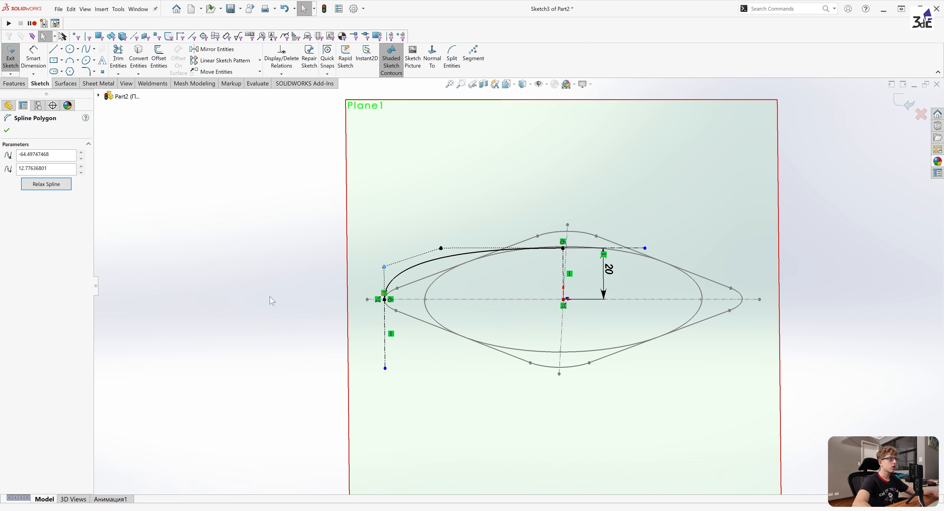
mouse_move(271, 300)
middle_down()
mouse_move(393, 235)
mouse_move(395, 201)
middle_up()
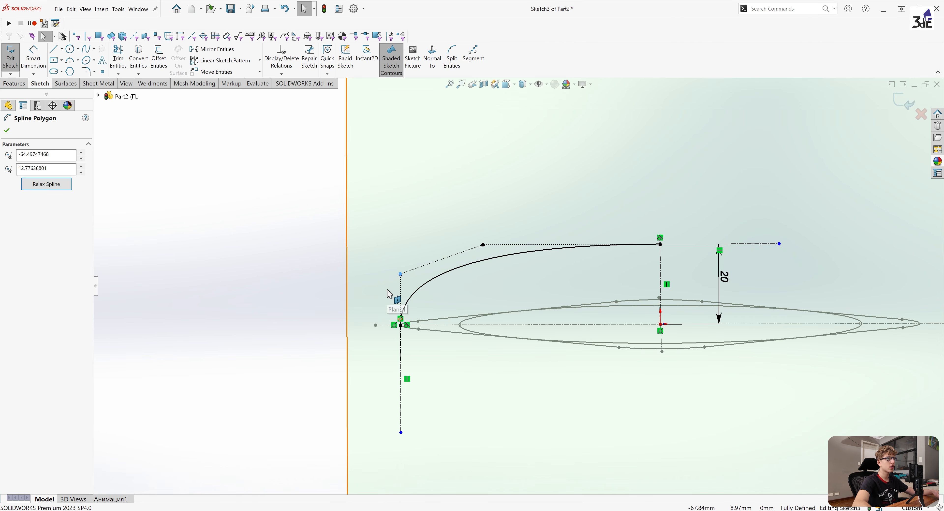
key(Escape)
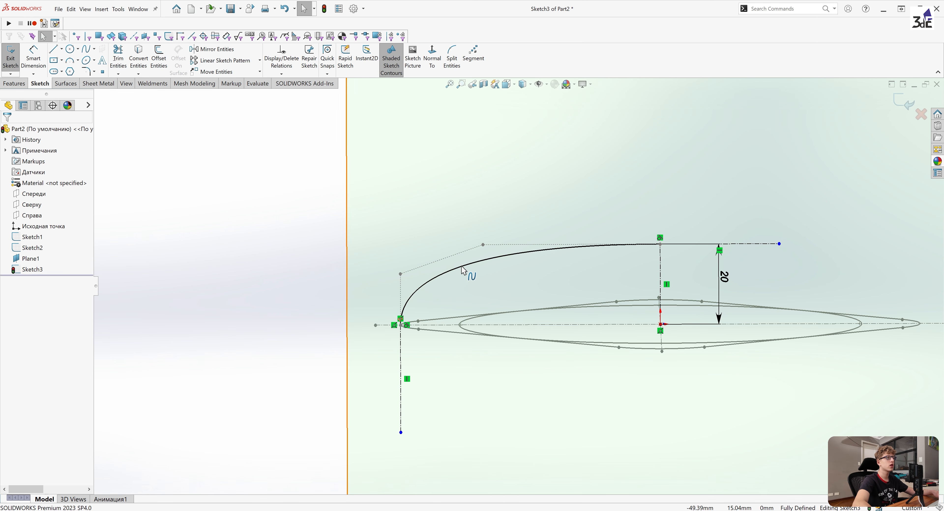
- Show the curvature combs on the spline
right_click(464, 270)
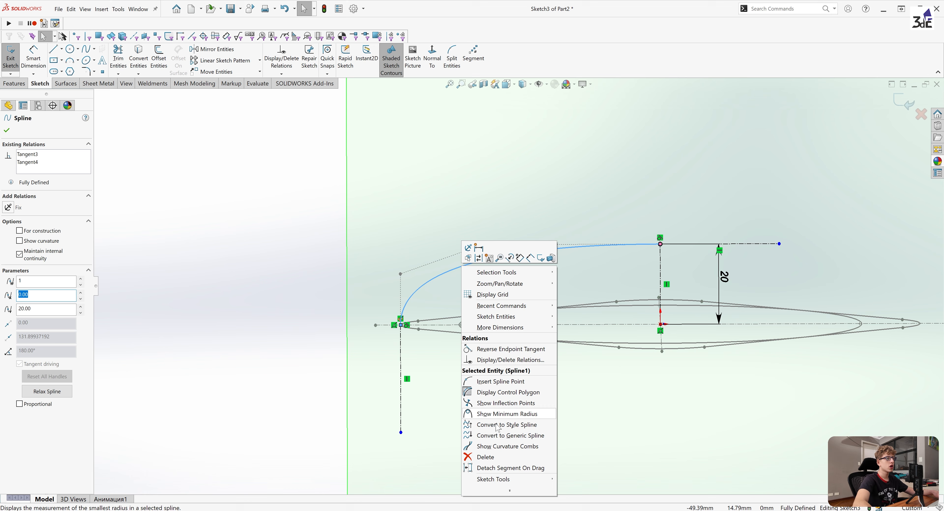
click(531, 448)
key(Escape)
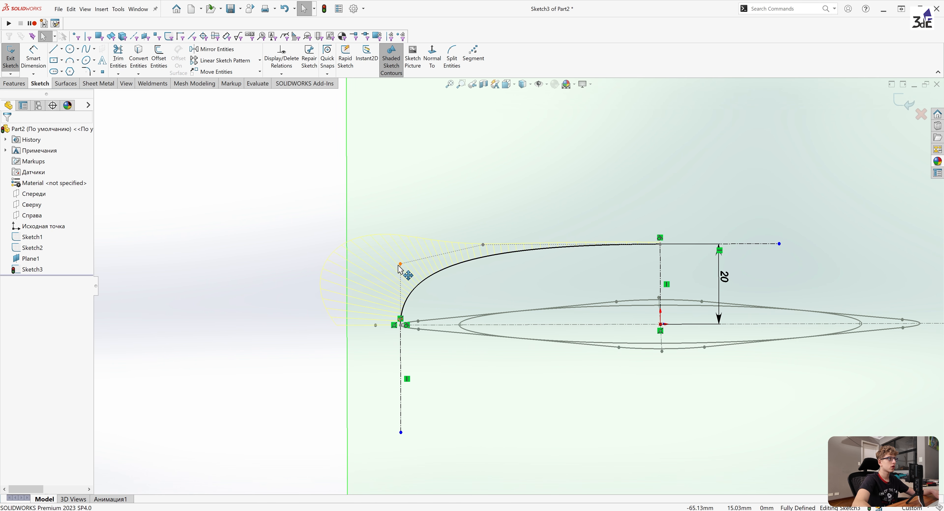
- Fine-tune the control point above the spline's lower end to a height of about 14.3 mm, keeping the comb smooth
click(400, 276)
drag(399, 278, 400, 273)
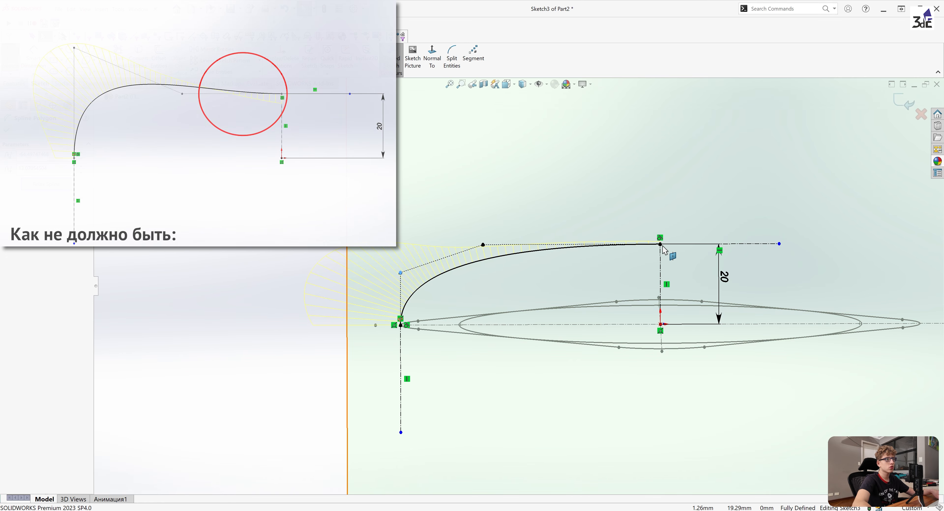
scroll(528, 252, down, 1)
click(276, 370)
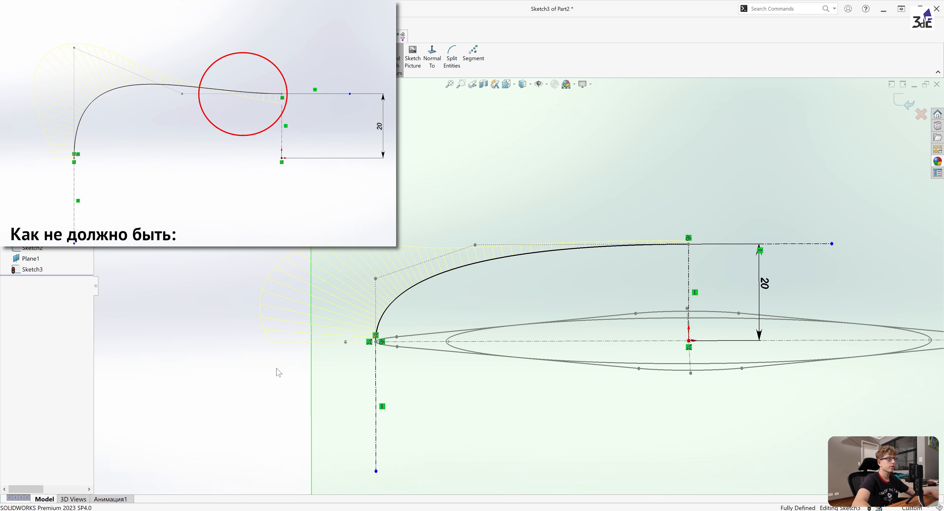
drag(376, 278, 376, 273)
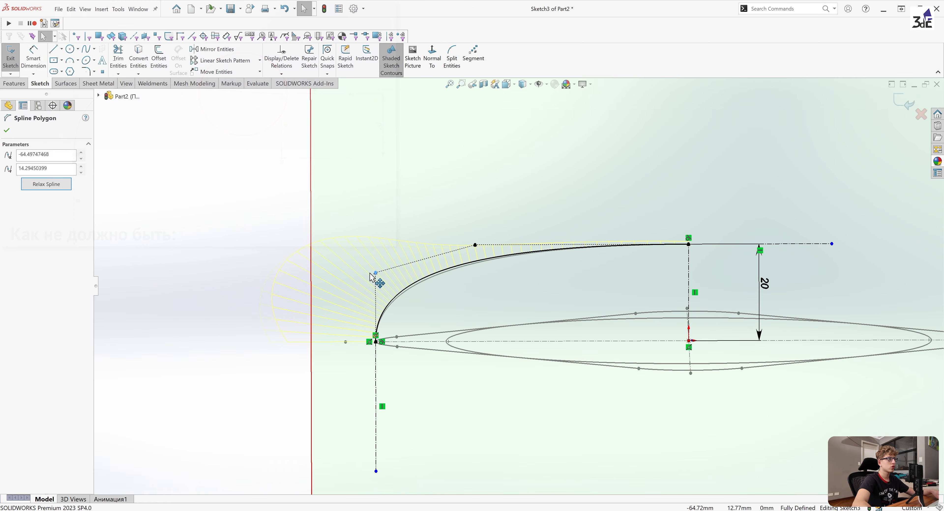
click(238, 360)
- Exit the spline profile sketch on the diagonal plane
mouse_move(565, 331)
middle_down()
mouse_move(582, 364)
mouse_move(578, 383)
mouse_move(564, 378)
middle_up()
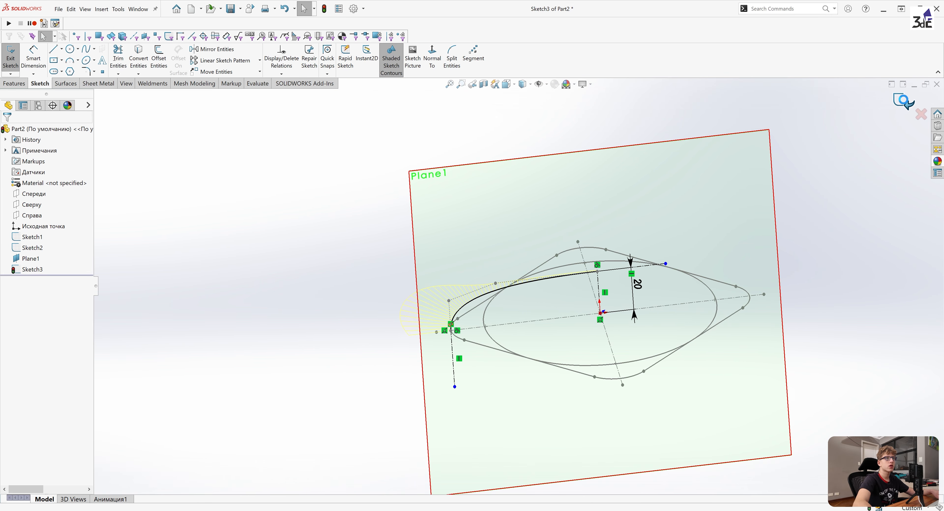
click(903, 101)
click(828, 377)
middle_drag(828, 376, 801, 357)
scroll(800, 357, down, 1)
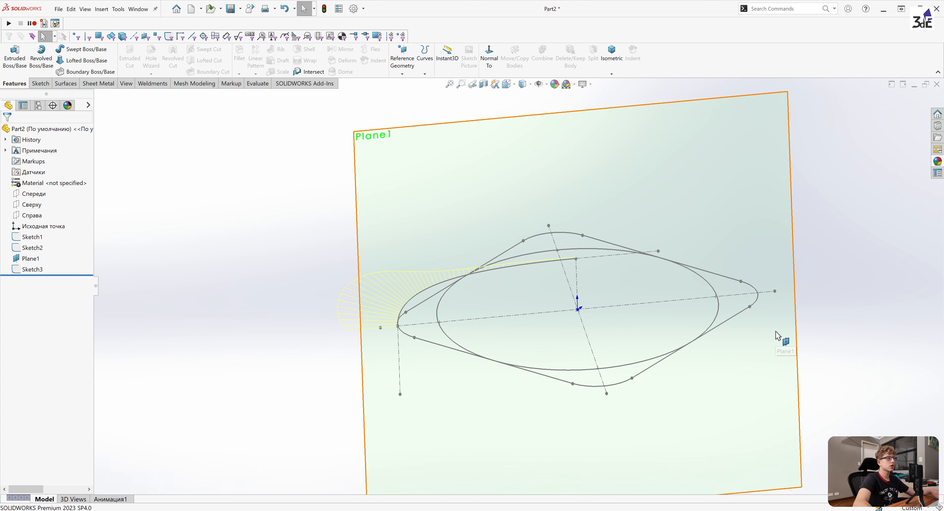
- Create a swept surface from the spline profile along the circle, using the rounded square as guide curve
click(66, 84)
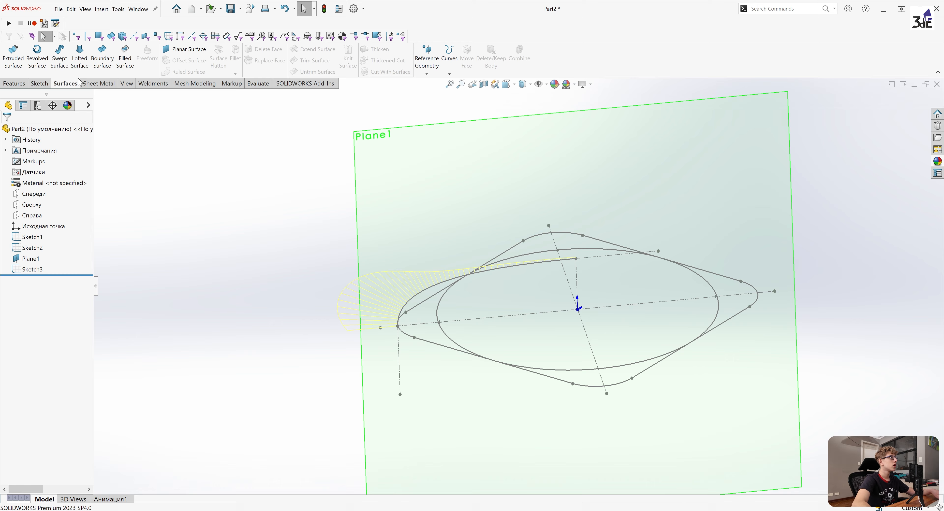
click(60, 58)
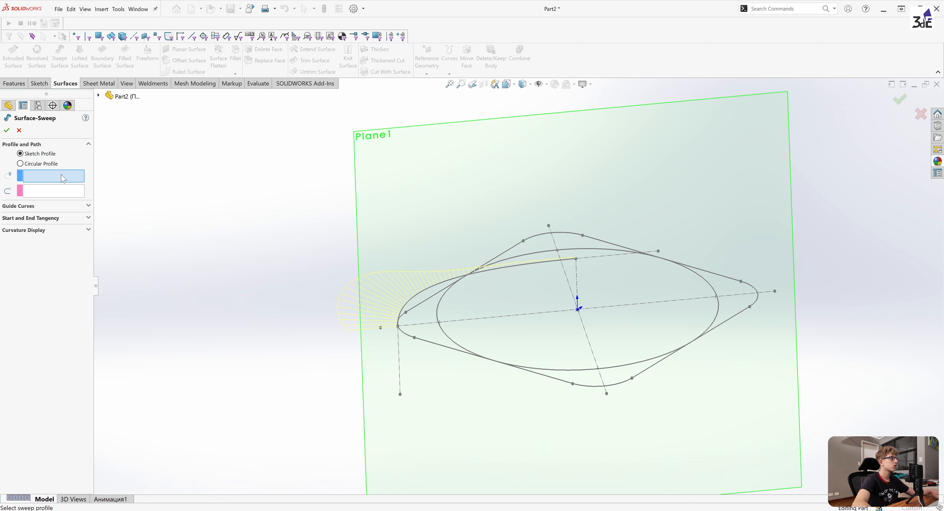
click(428, 291)
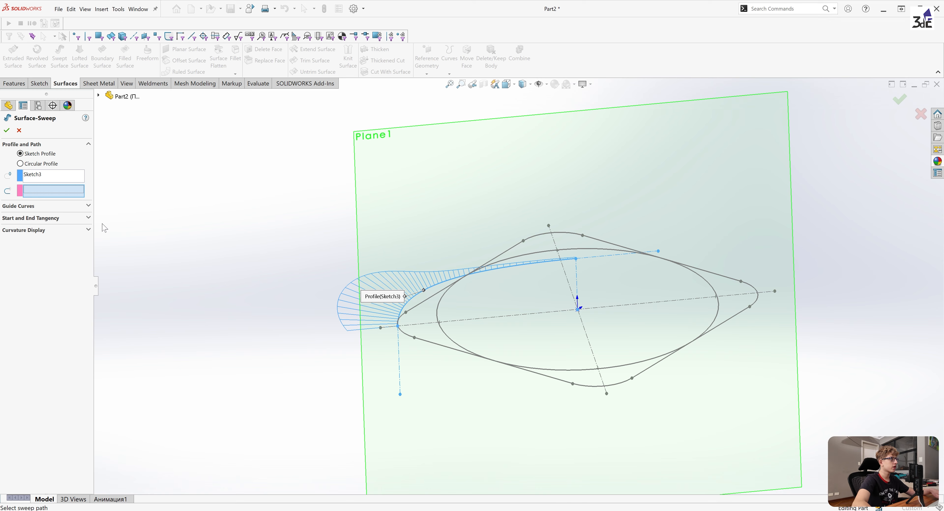
click(451, 342)
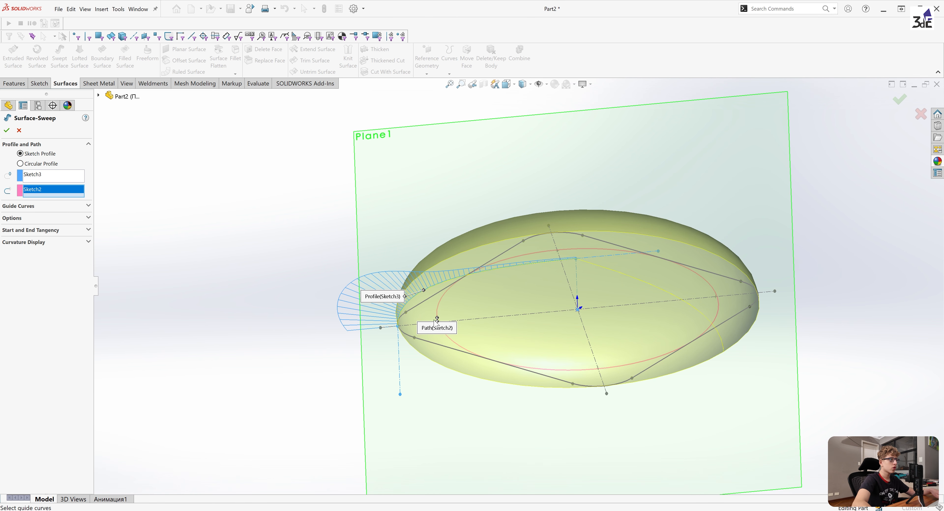
click(17, 207)
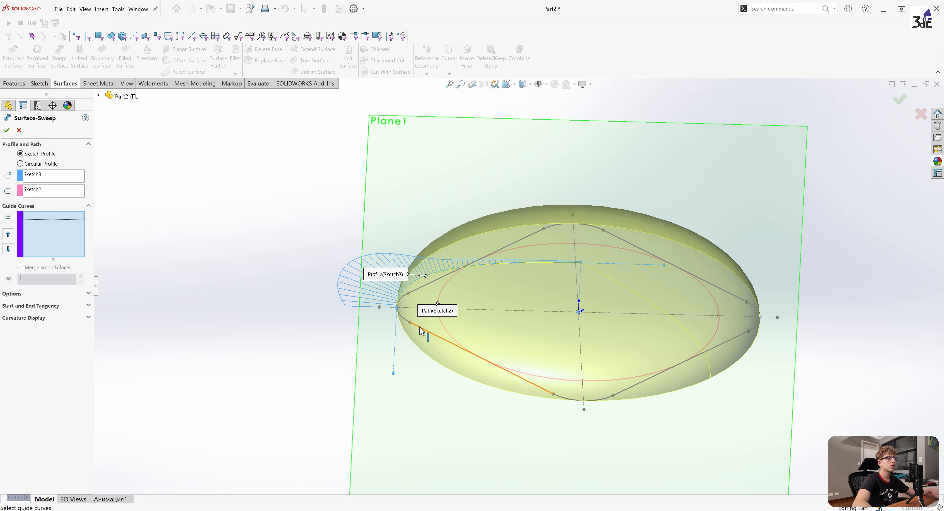
click(431, 332)
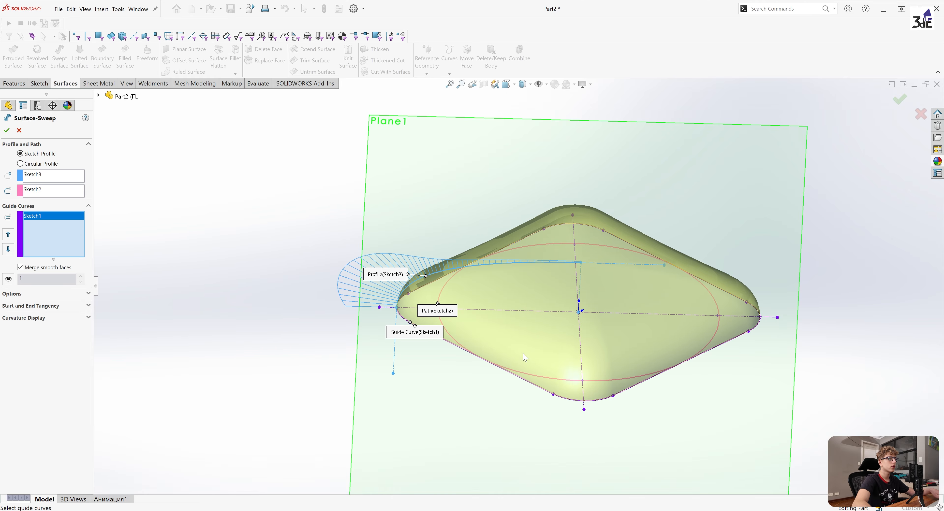
mouse_move(524, 357)
middle_down()
mouse_move(605, 331)
mouse_move(594, 333)
mouse_move(639, 364)
mouse_move(630, 370)
mouse_move(652, 261)
mouse_move(638, 382)
middle_up()
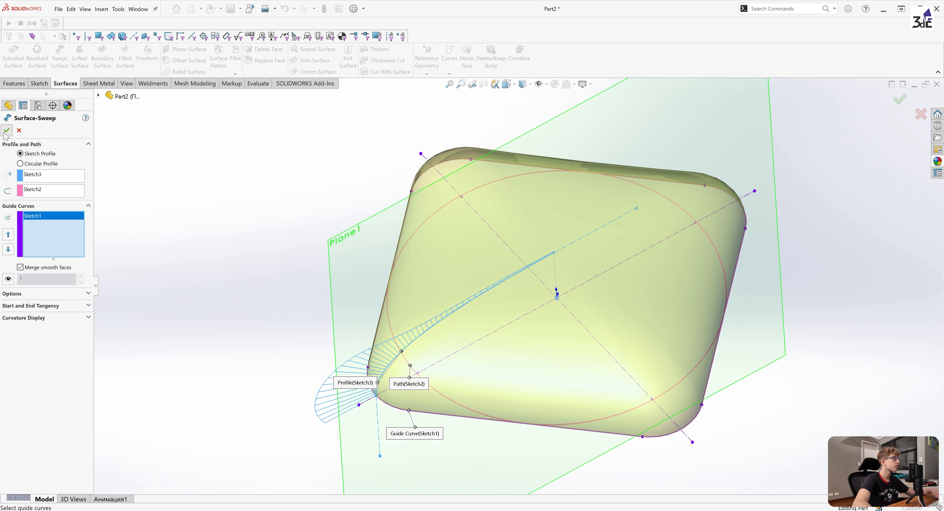
click(243, 310)
- Thicken the swept surface into a solid wall of 1 mm
middle_drag(616, 428, 653, 366)
scroll(385, 116, up, 2)
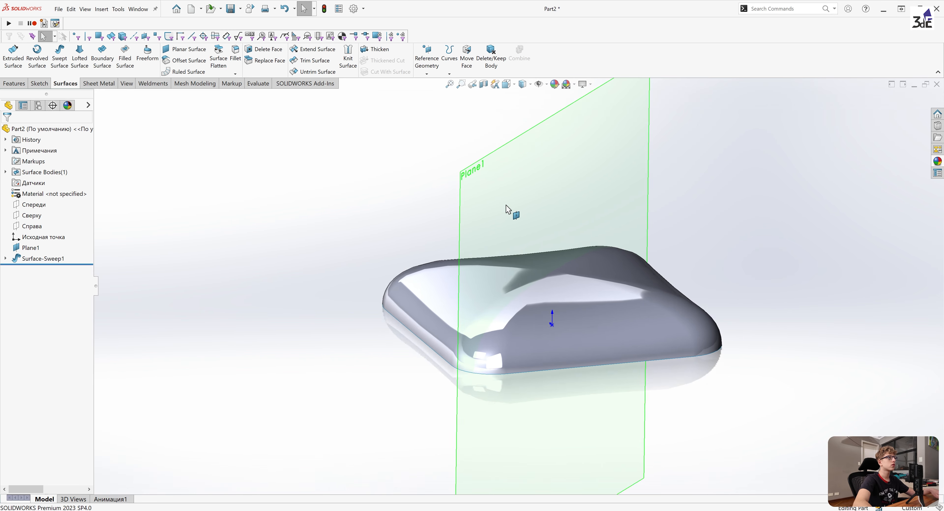
scroll(510, 211, down, 3)
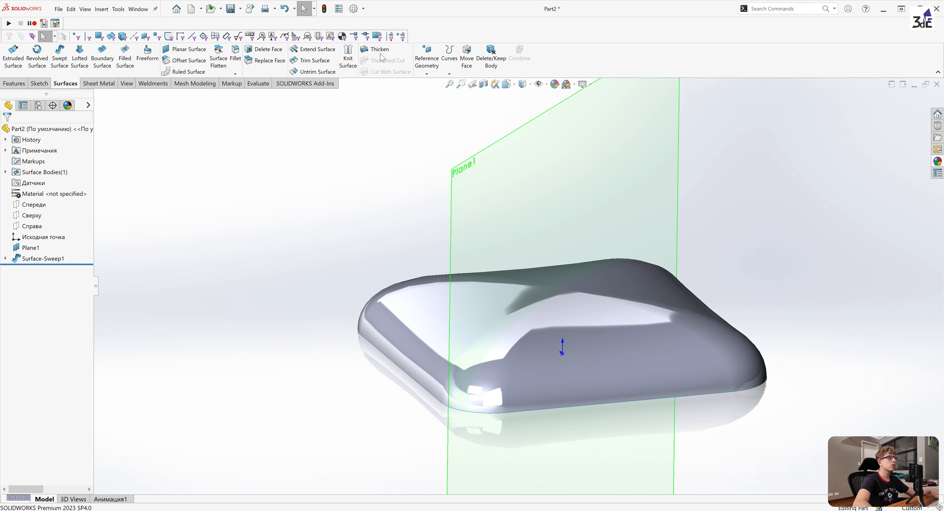
click(401, 53)
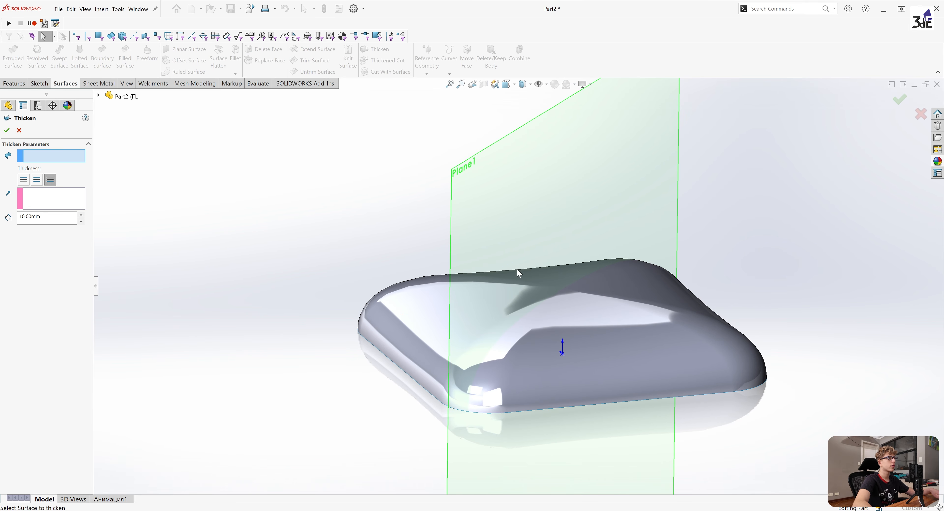
scroll(518, 274, up, 2)
click(573, 354)
middle_drag(602, 402, 517, 318)
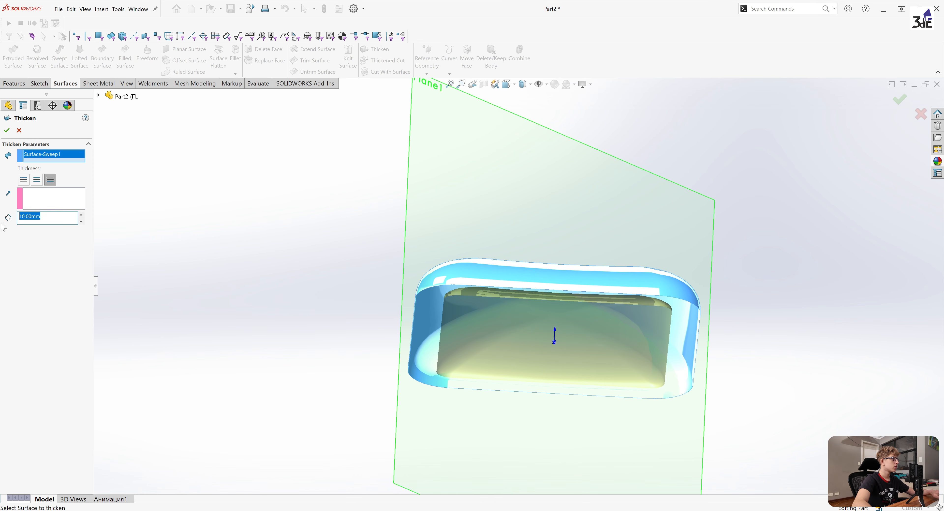
text(1)
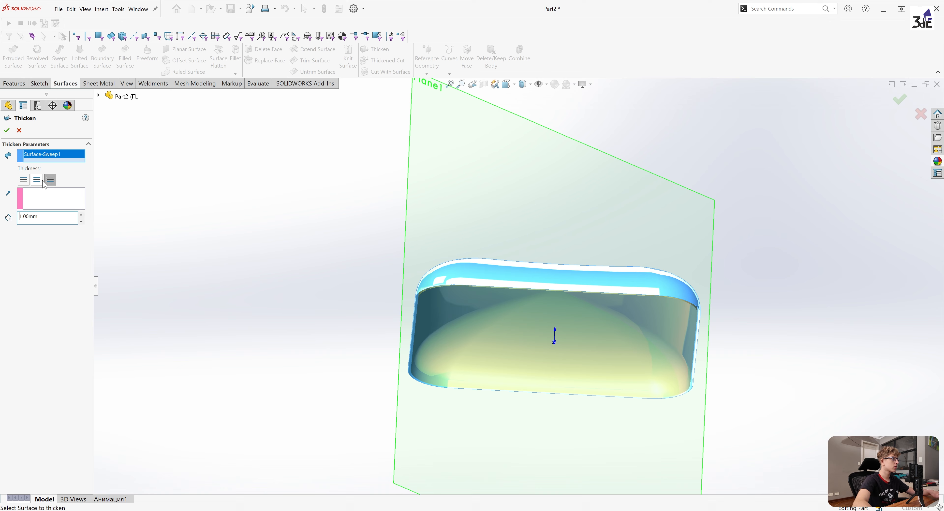
key(Return)
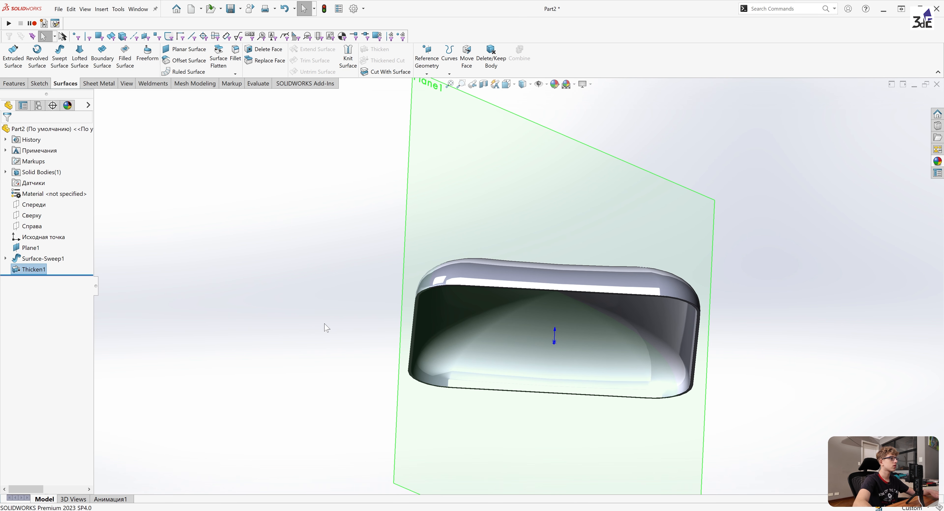
- Hide the diagonal reference plane crossing the cap
middle_drag(522, 322, 622, 432)
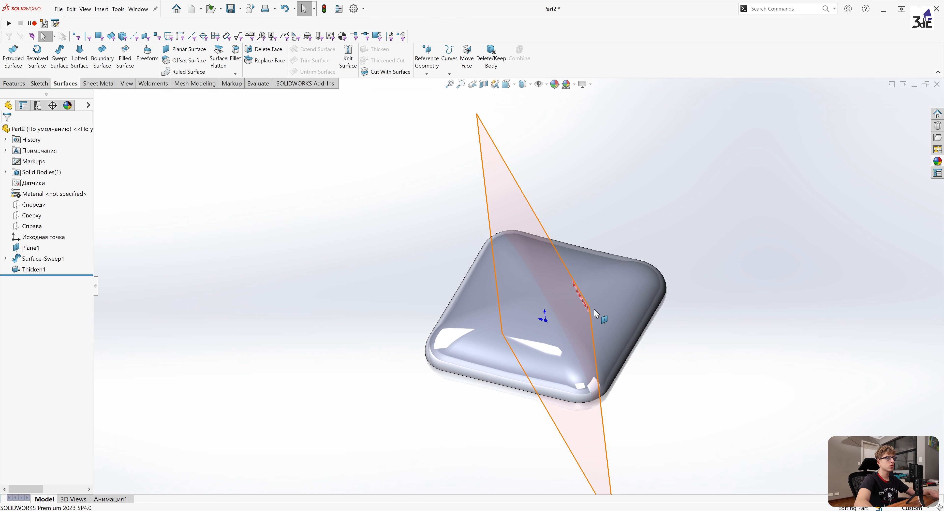
click(581, 295)
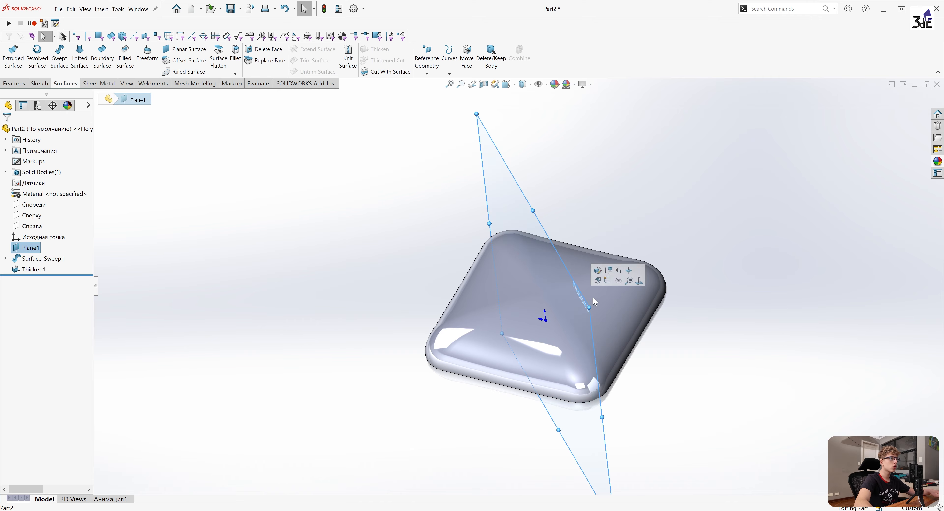
click(616, 275)
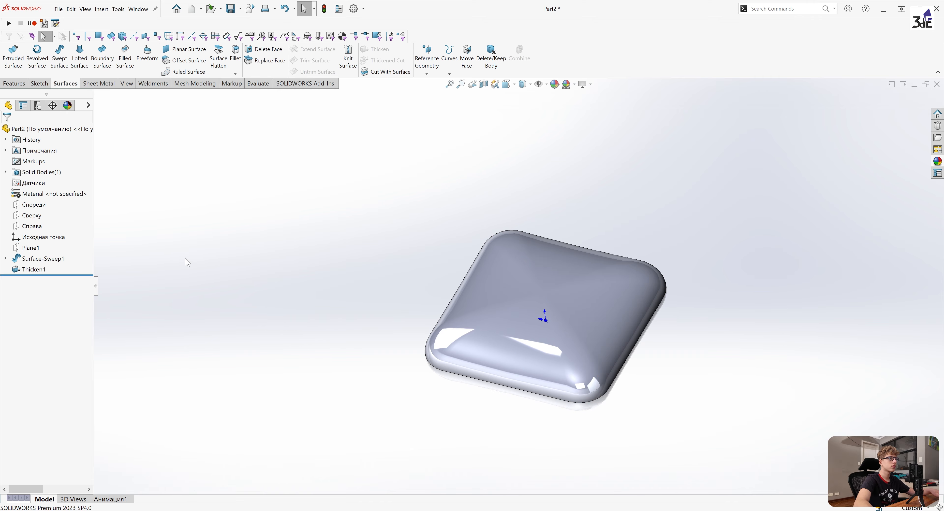
- Start a sketch on the top plane (Сверху) and draw a circle about 8.3 mm in diameter centred on the origin
click(26, 215)
click(29, 205)
click(313, 248)
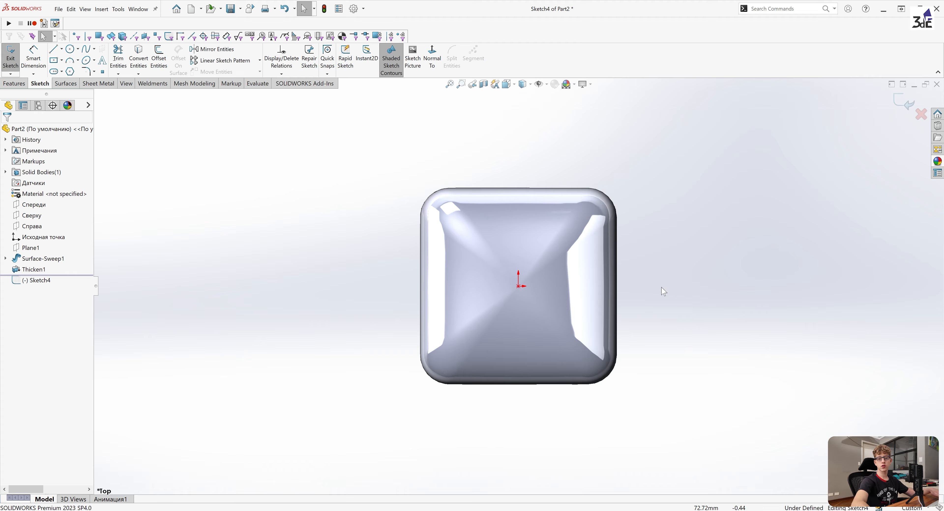
scroll(548, 167, down, 2)
click(70, 48)
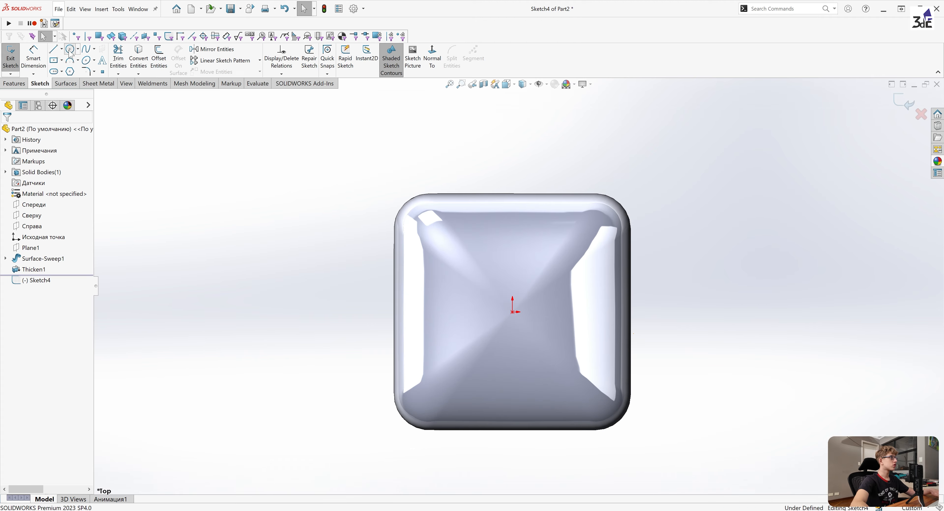
click(512, 312)
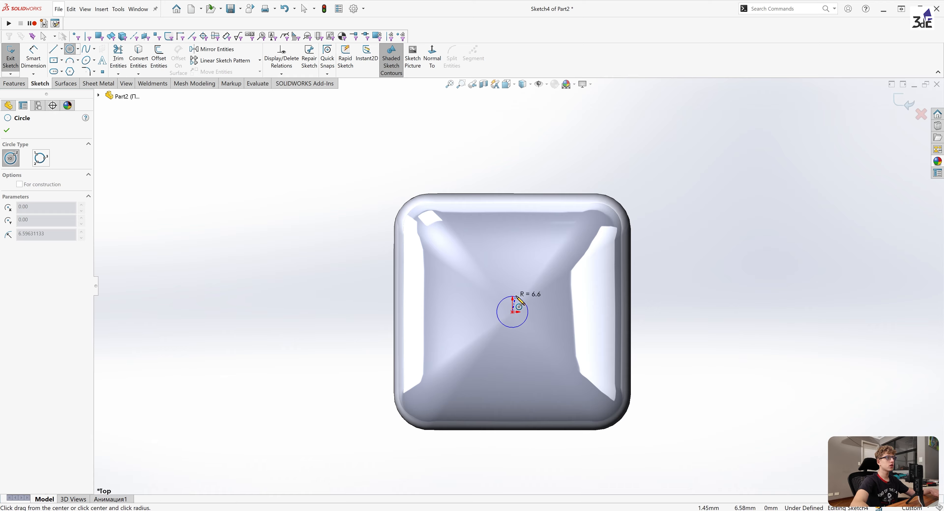
click(523, 308)
right_click(655, 323)
click(675, 329)
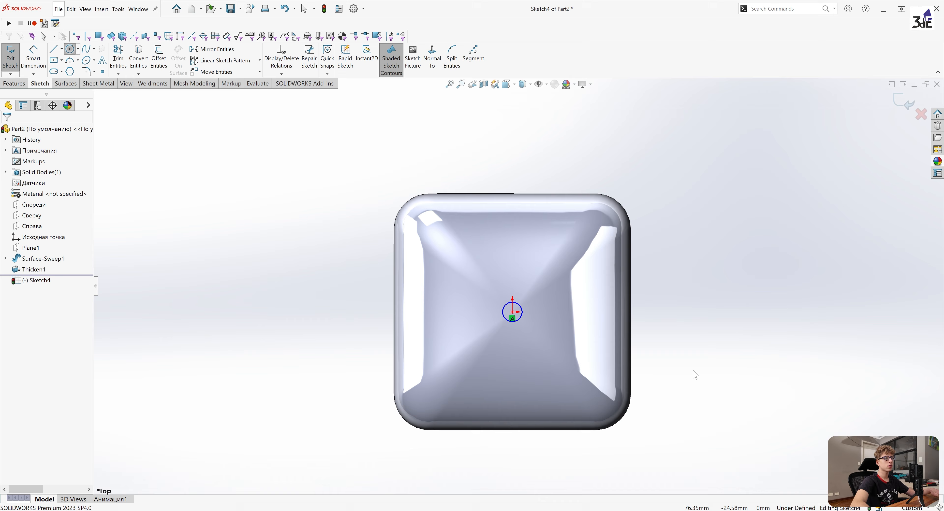
- Dimension the circle at the origin to a diameter of 4 mm
right_drag(693, 371, 703, 304)
click(523, 310)
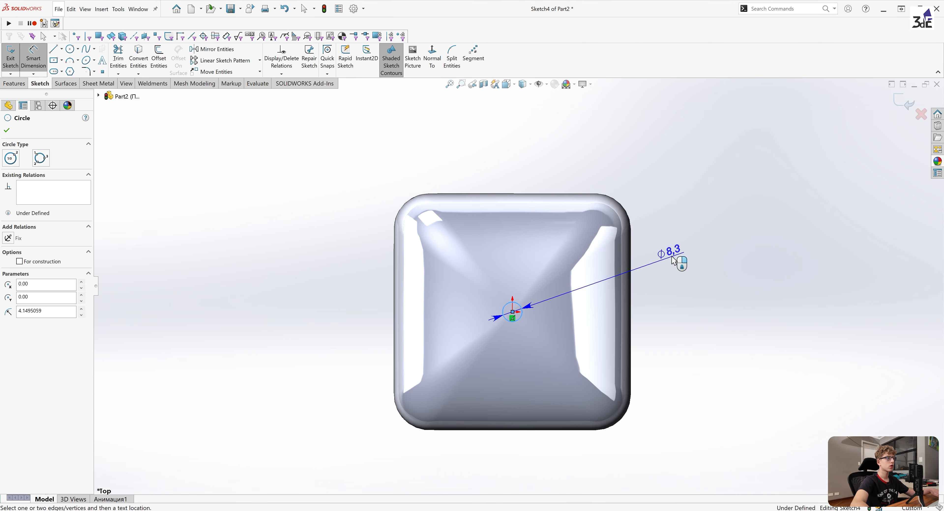
click(685, 254)
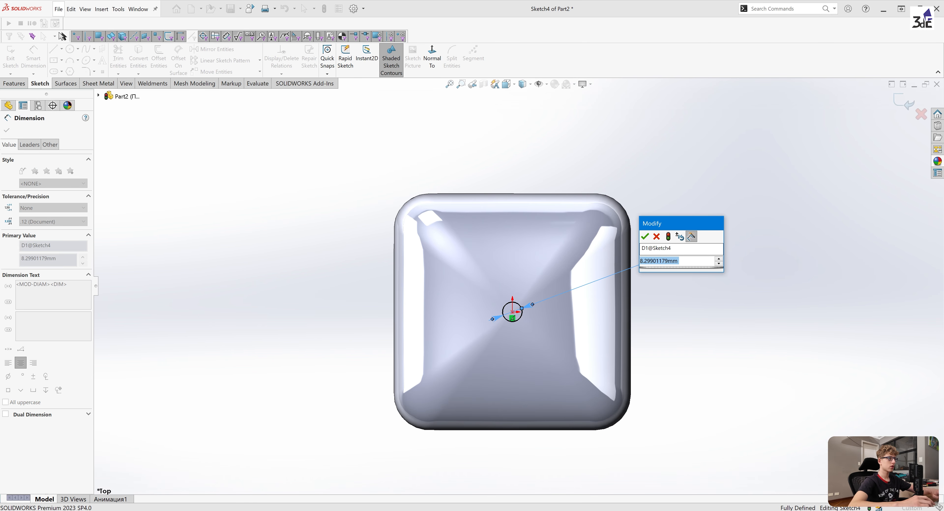
key(Return)
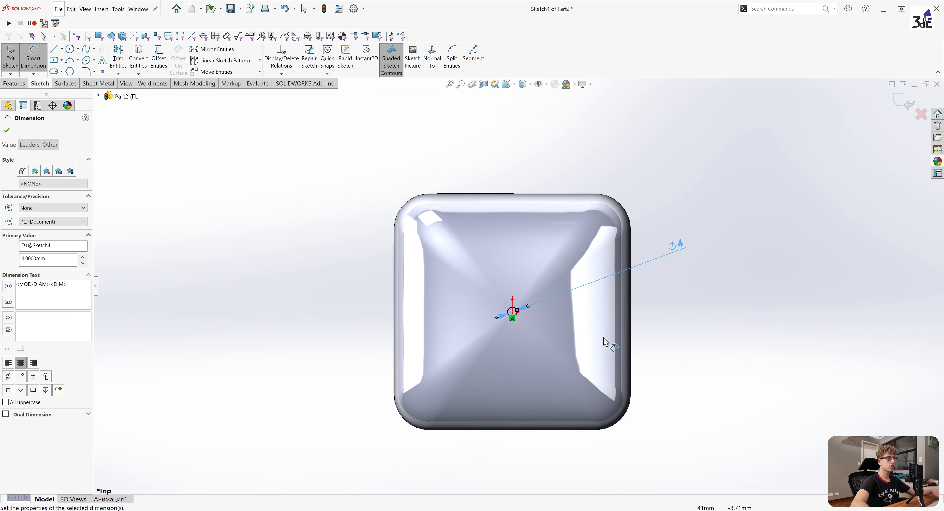
- Cut the circle through the cap in both directions with the Through All - Both end condition
scroll(603, 338, down, 2)
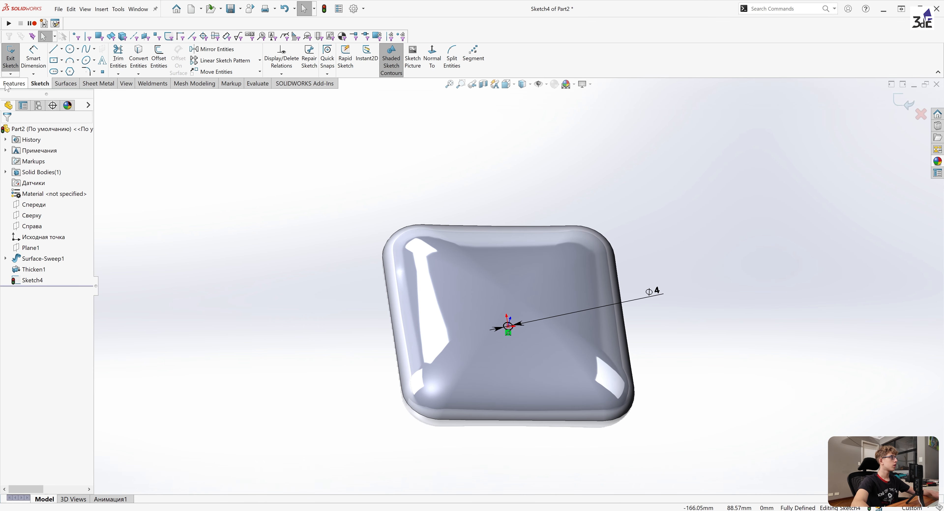
click(5, 84)
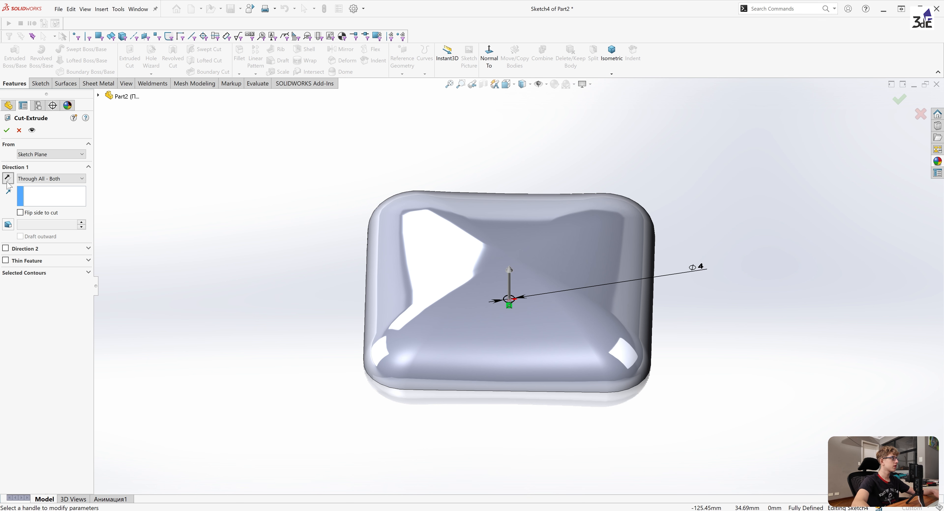
click(7, 131)
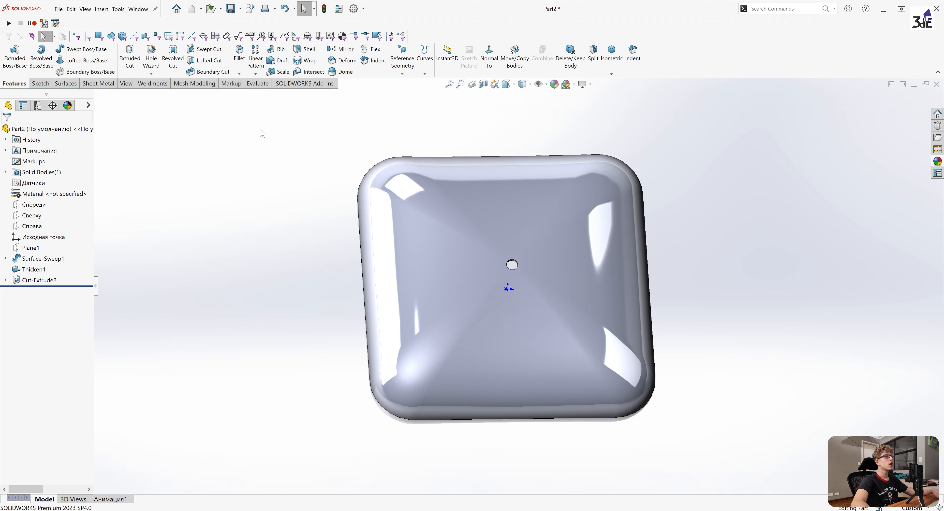
- Start a linear pattern with the front plane (Спереди) as Direction 1 and the right plane (Справа) as Direction 2
click(255, 54)
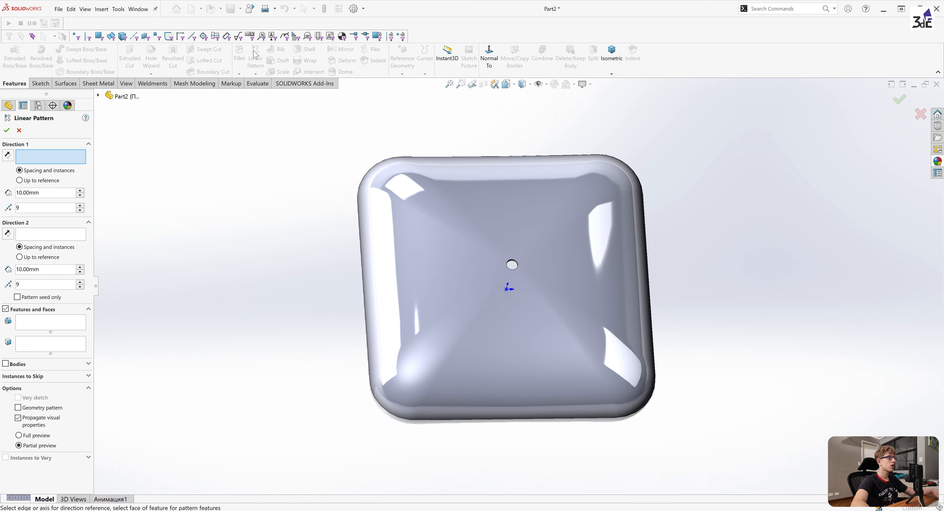
click(98, 96)
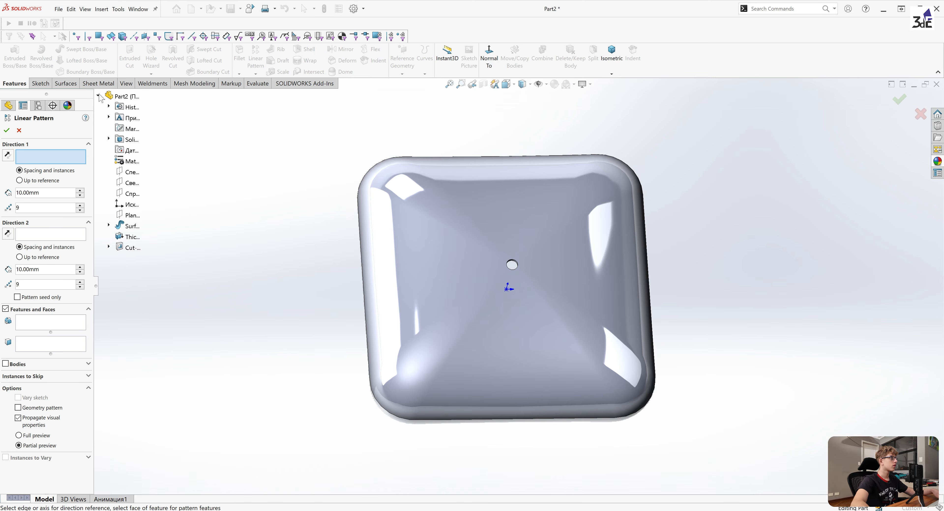
click(129, 173)
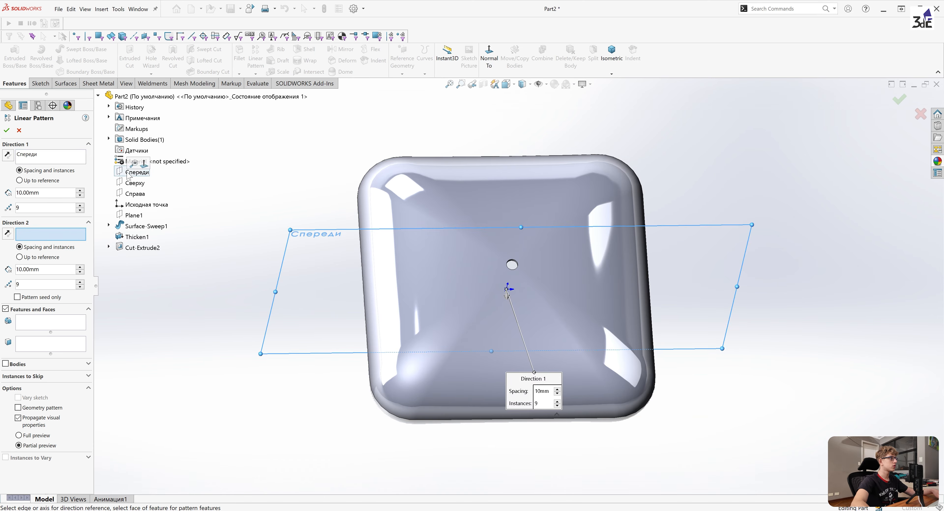
click(134, 194)
middle_drag(413, 256, 575, 283)
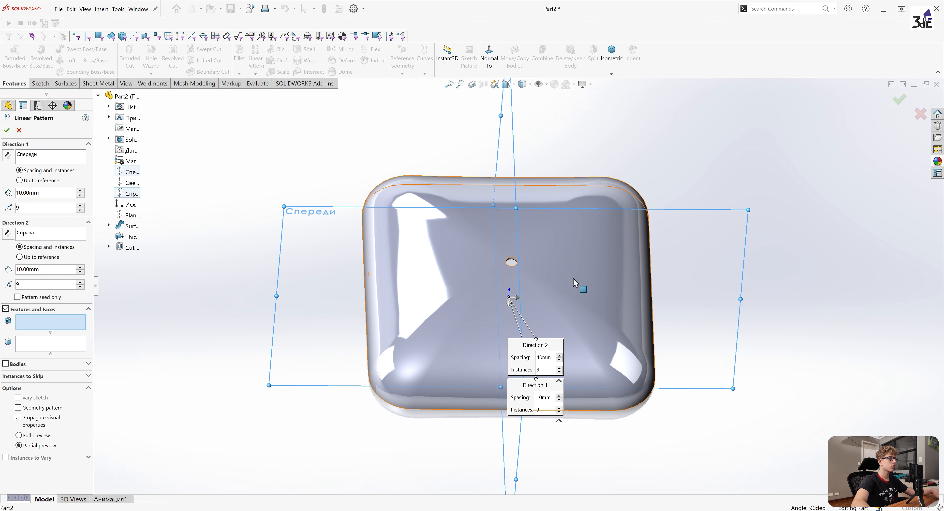
- Choose the central hole's extruded cut as the feature for the linear pattern
scroll(516, 252, down, 5)
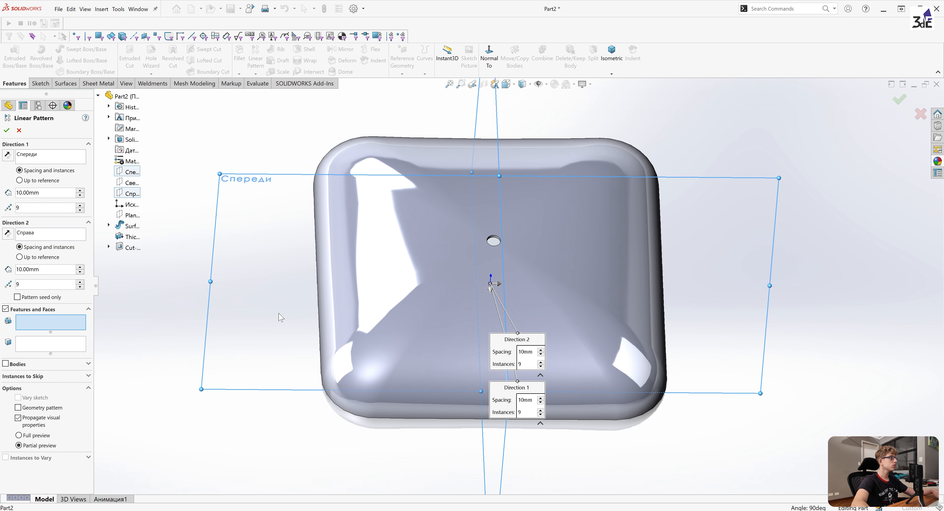
scroll(509, 237, down, 1)
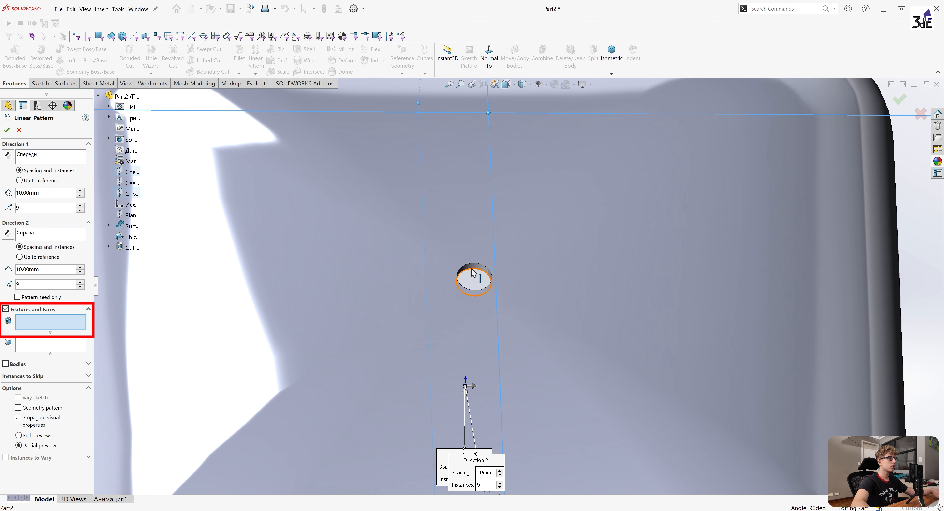
click(472, 270)
scroll(418, 290, up, 3)
middle_drag(434, 280, 366, 254)
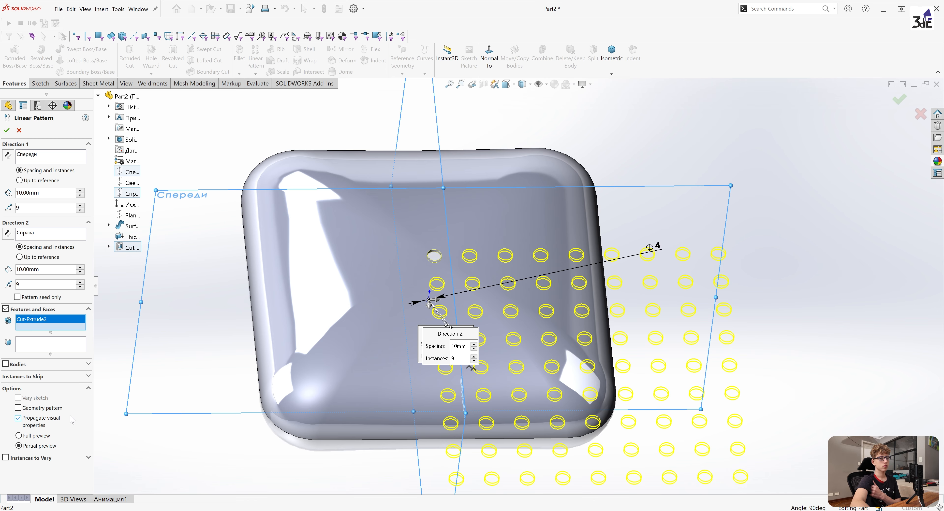
- Enable varying instances for the hole pattern and set the Direction 1 spacing increment to -0.20 mm
click(5, 457)
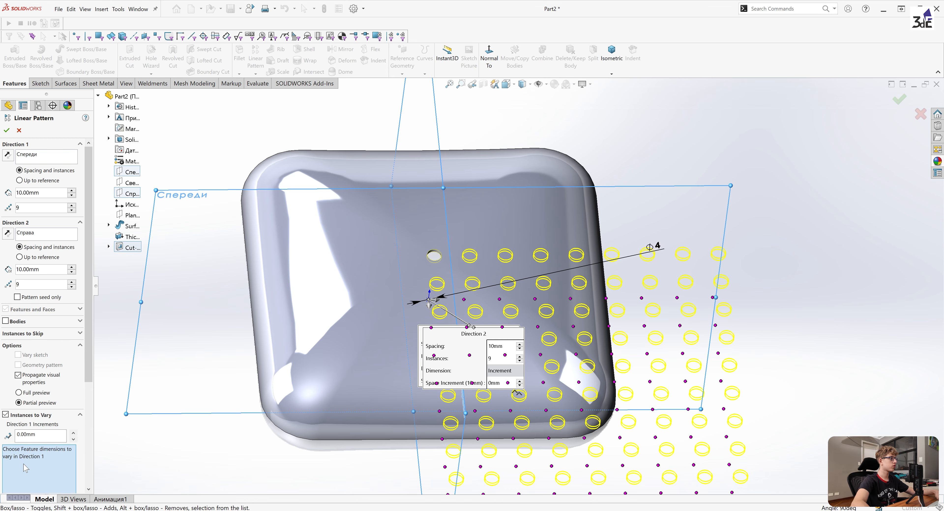
scroll(26, 468, down, 5)
click(40, 372)
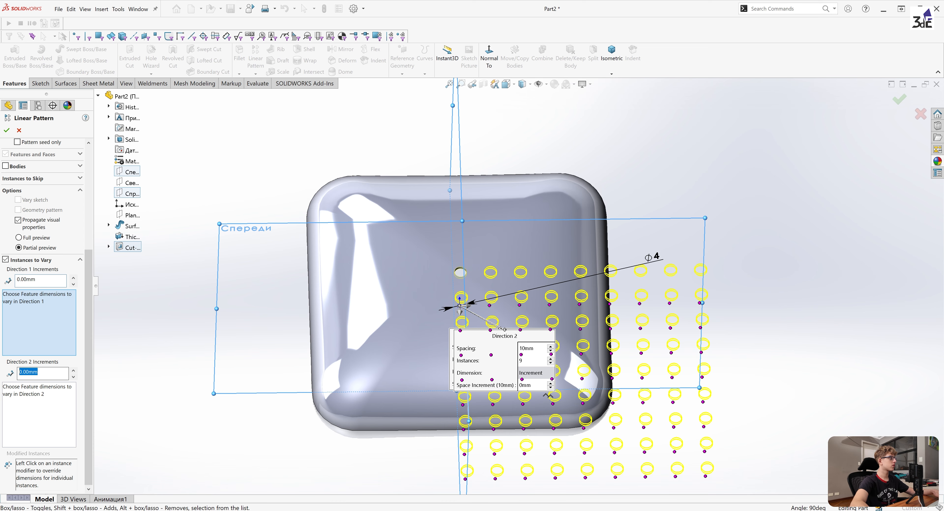
click(42, 281)
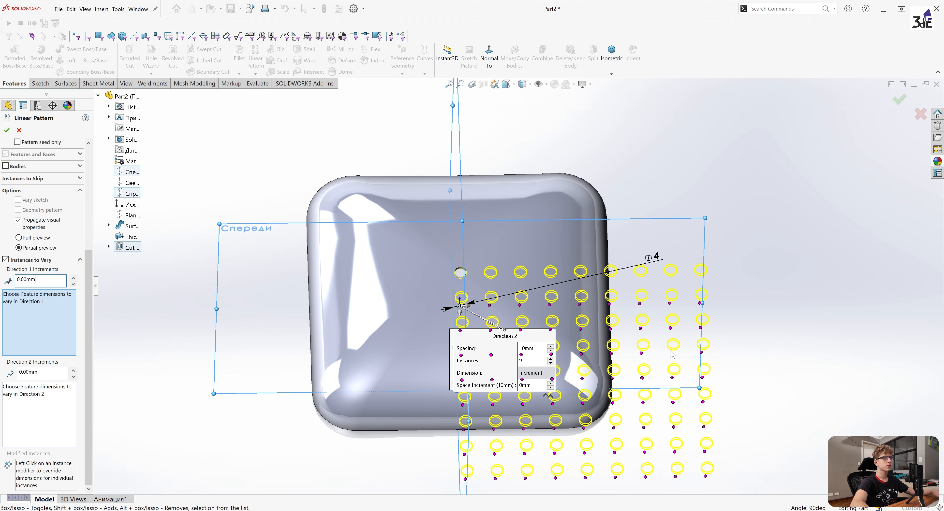
drag(42, 280, 0, 277)
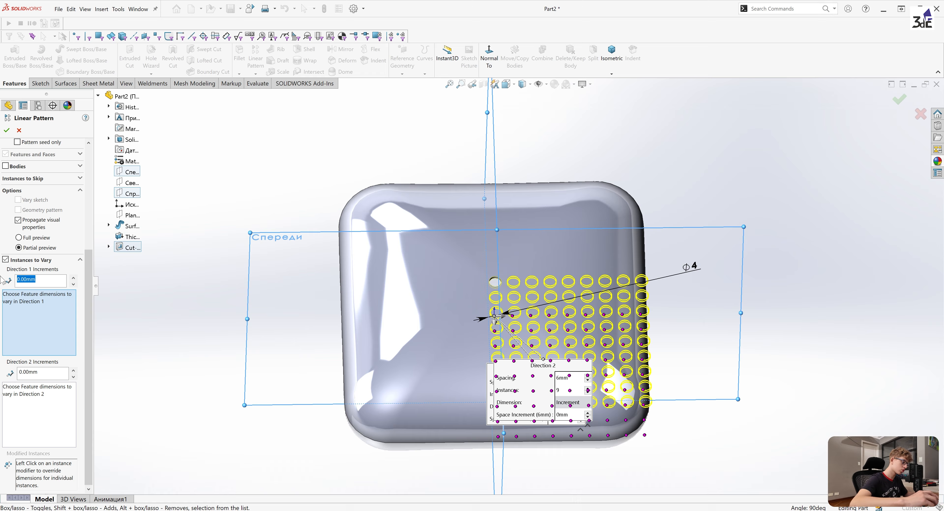
text(-)
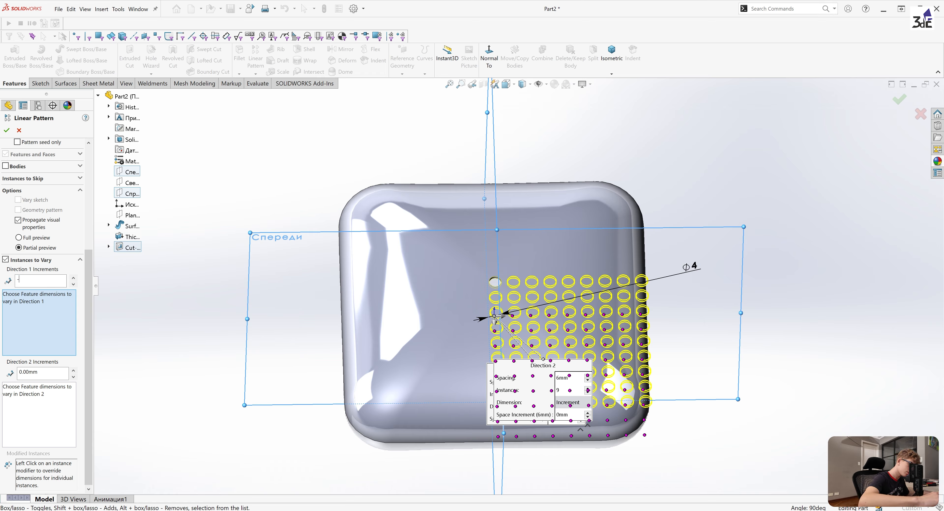
text(0.2)
key(Return)
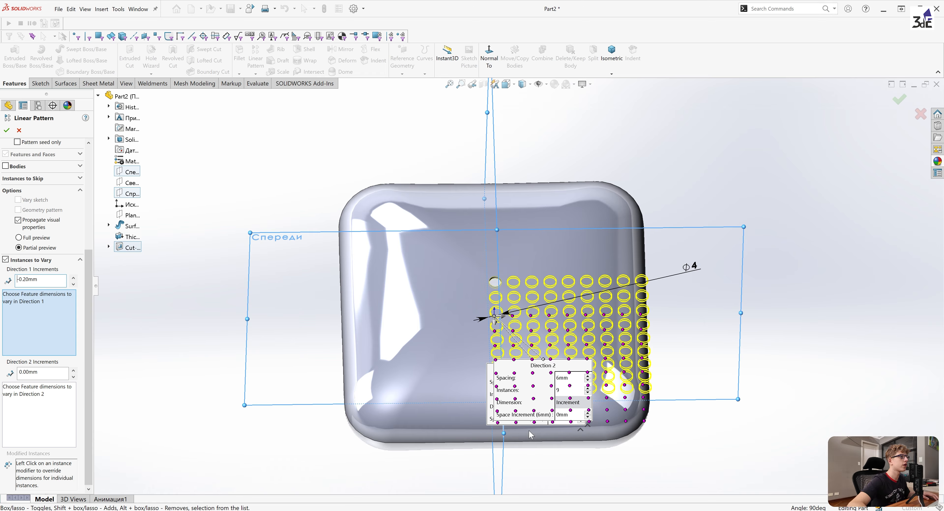
- Set the hole pattern's Direction 2 spacing increment to -0.20 mm
drag(42, 372, 5, 371)
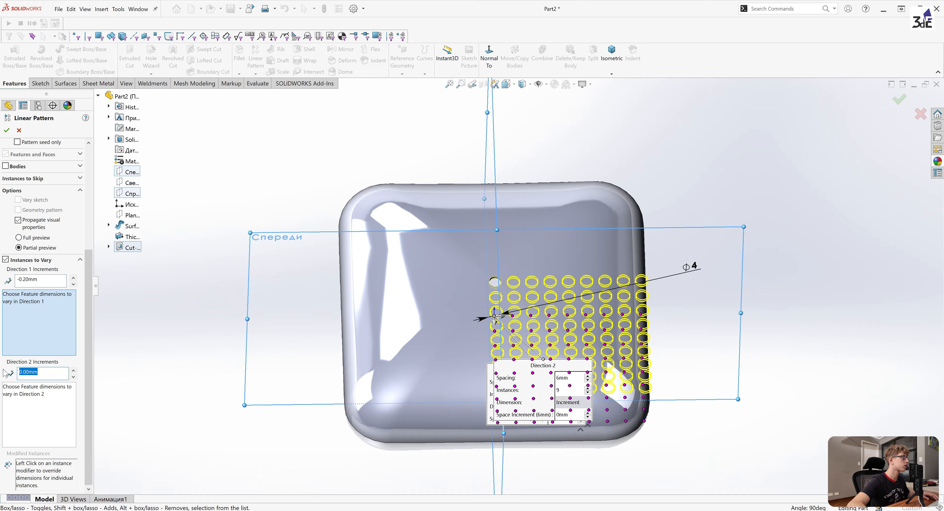
text(-0)
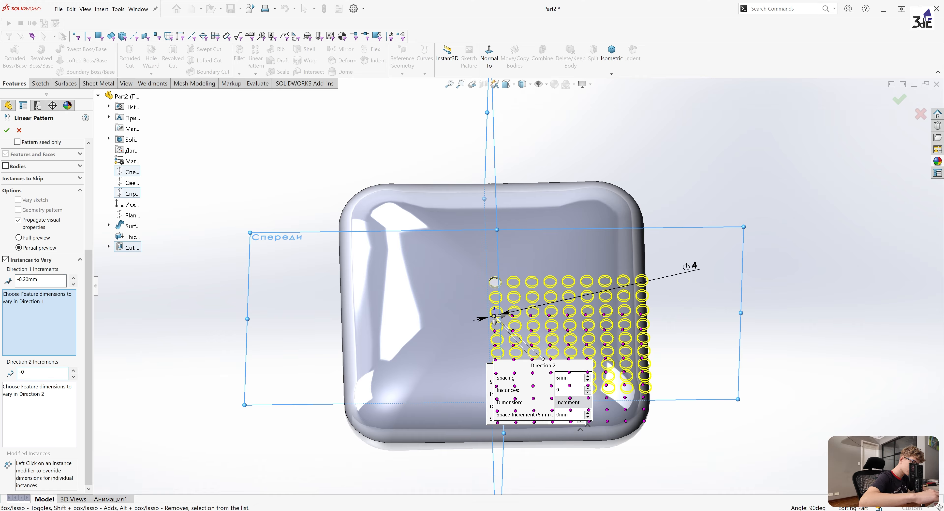
text(.20mm)
key(Return)
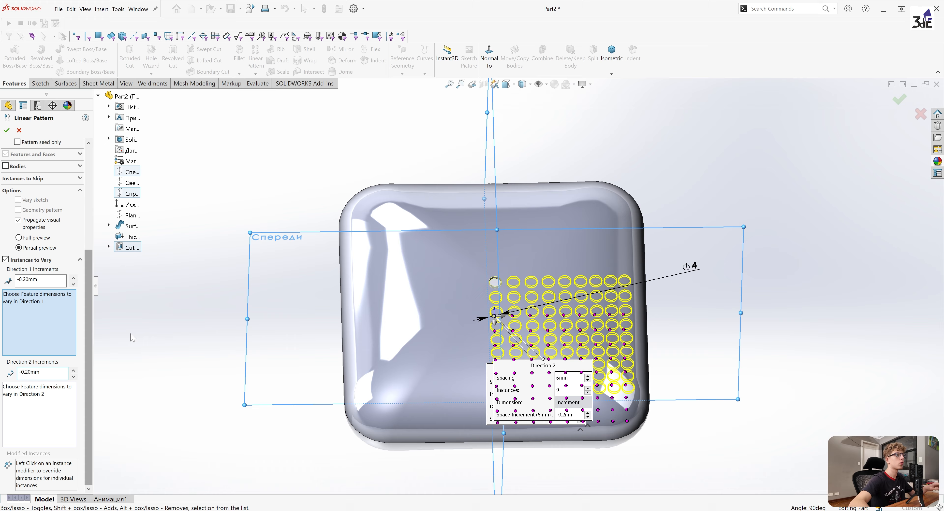
- Set the hole pattern's spacing to 5 mm in both Direction 1 and Direction 2
scroll(646, 316, up, 5)
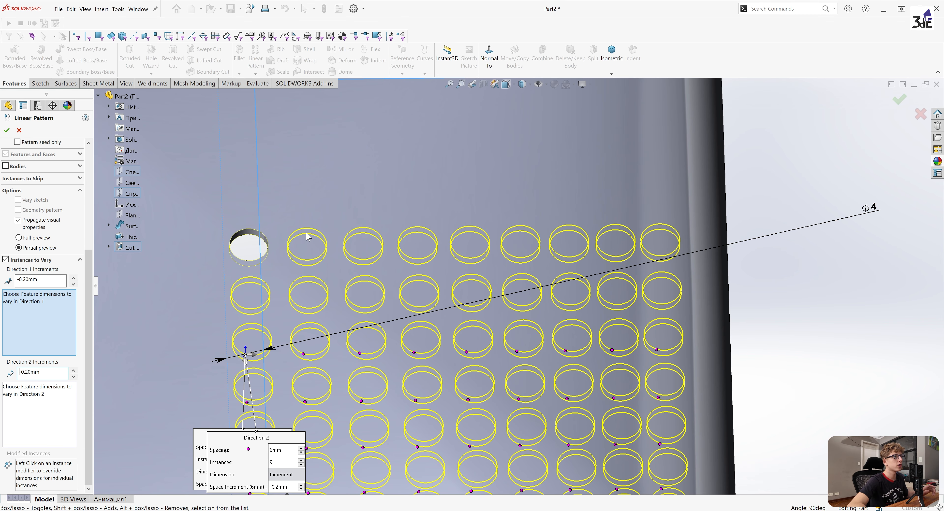
scroll(77, 184, up, 5)
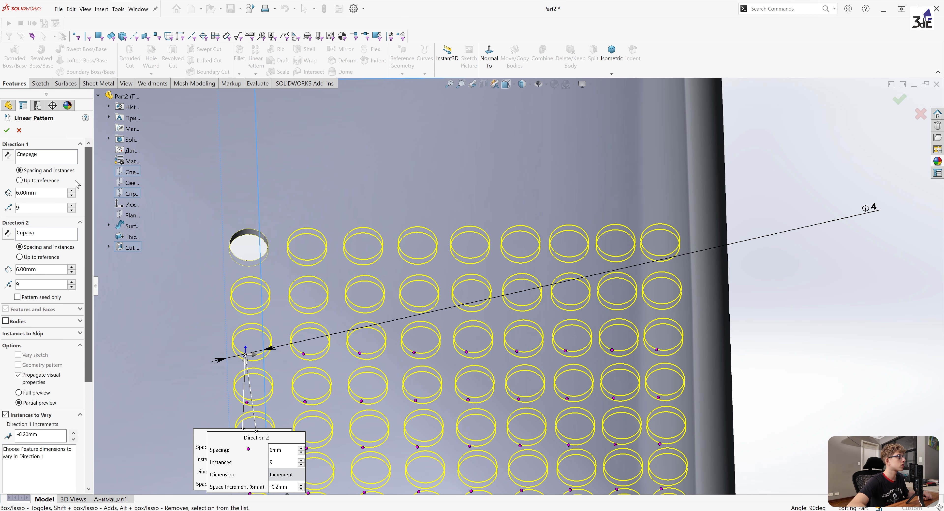
click(35, 193)
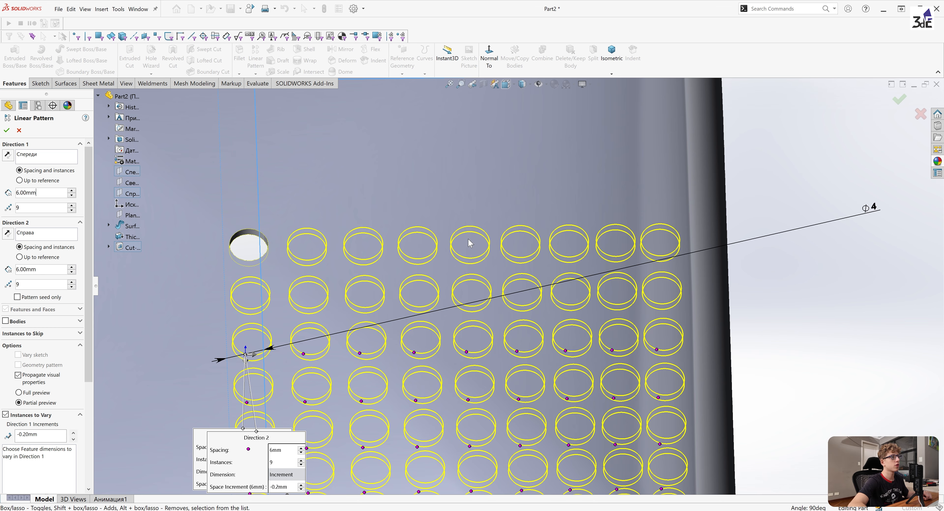
drag(39, 193, 3, 178)
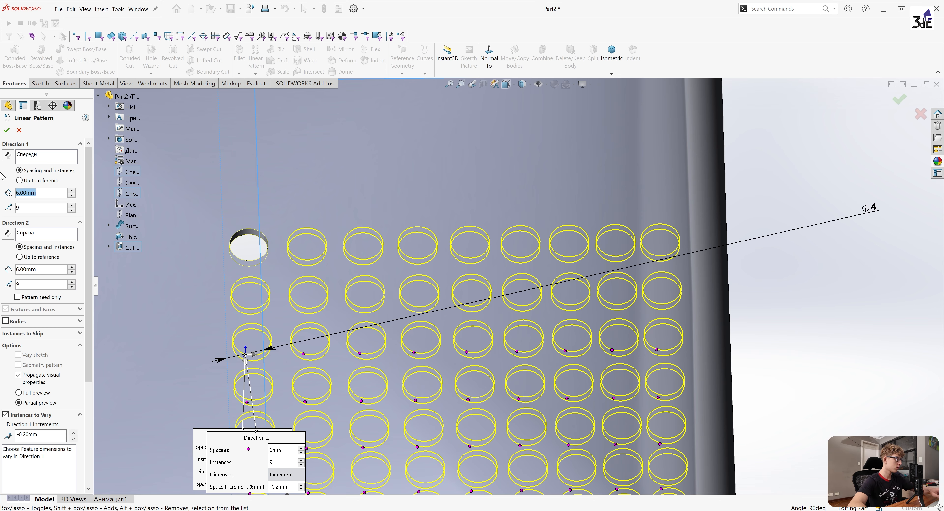
text(5)
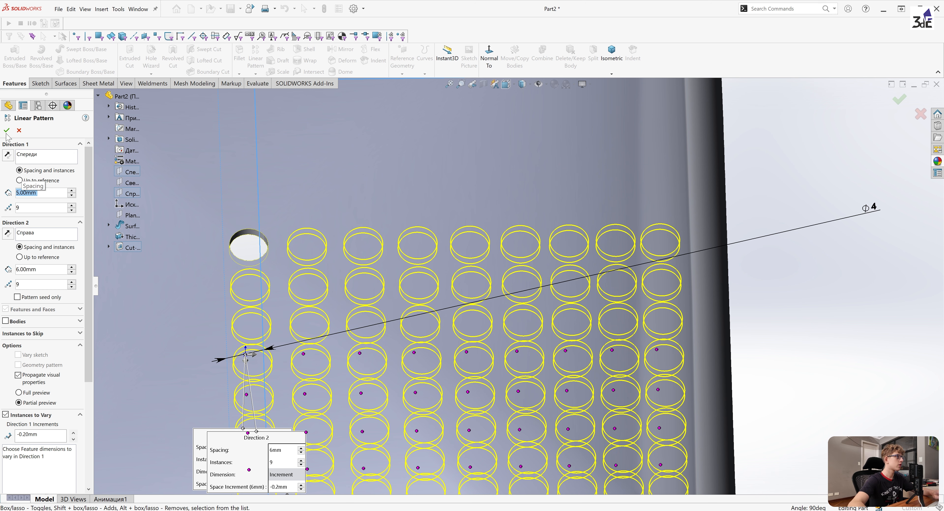
drag(40, 269, 3, 271)
text(5)
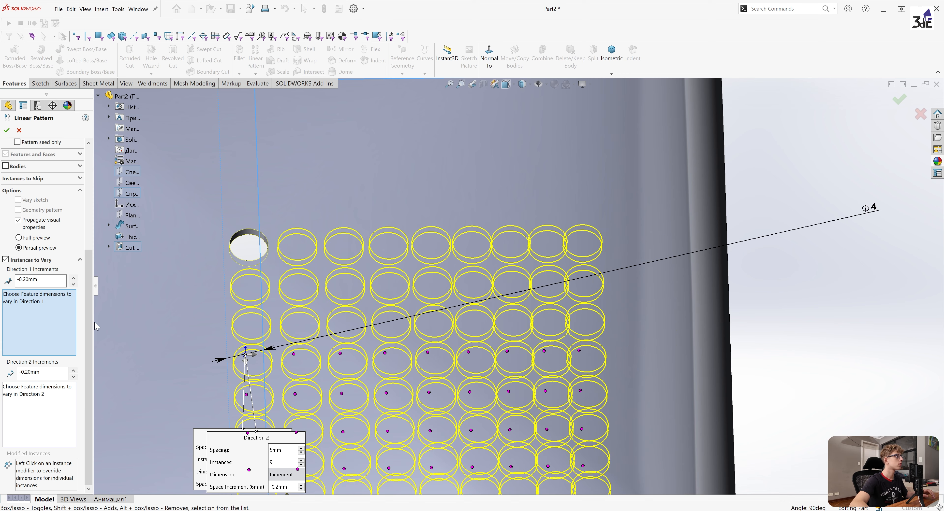
- Add the seed hole's diameter dimension as a varying dimension for both Direction 1 and Direction 2 of the pattern
scroll(393, 358, up, 2)
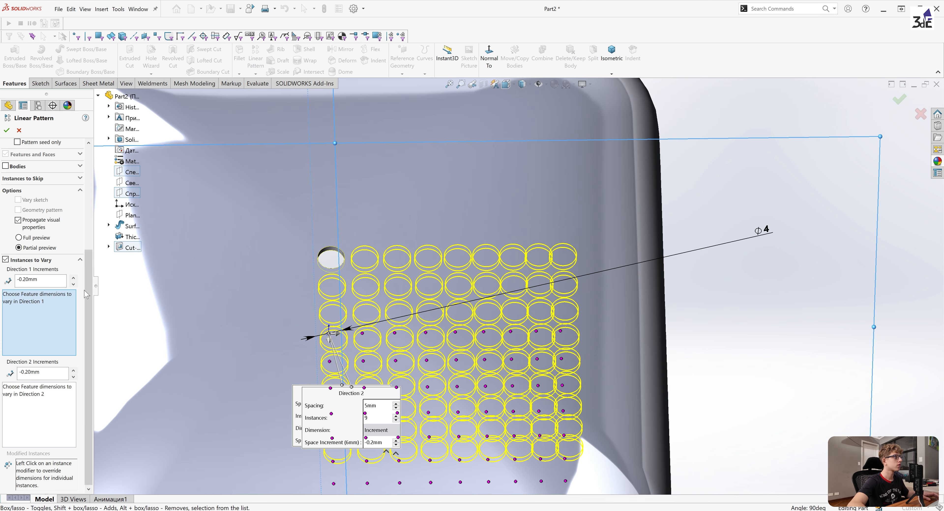
click(766, 230)
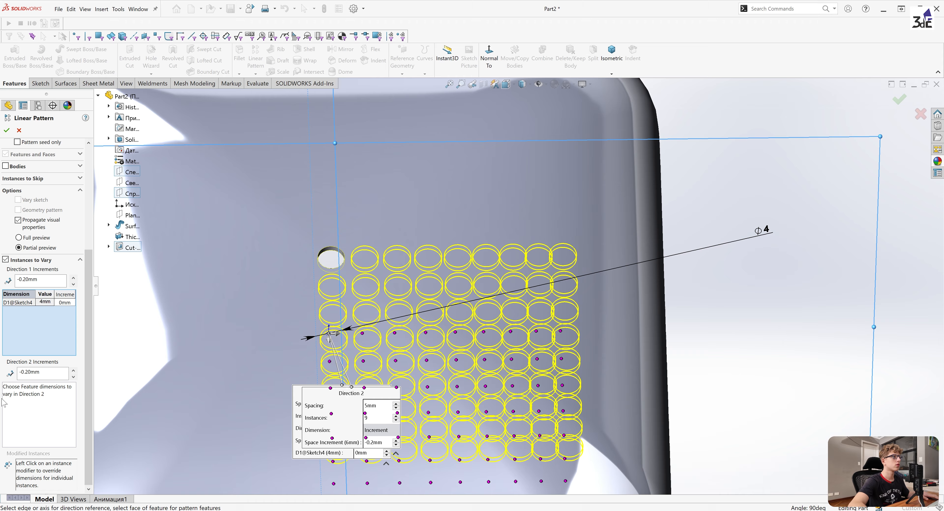
click(33, 425)
click(766, 230)
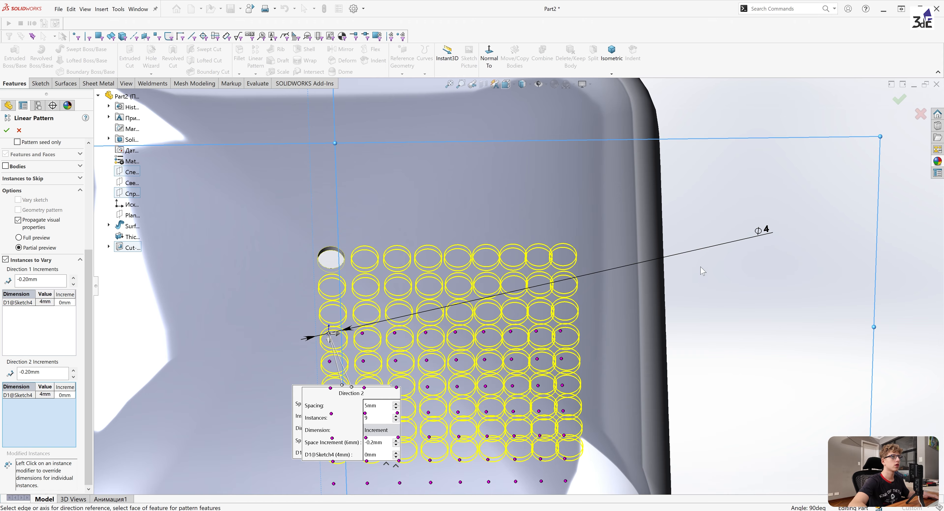
scroll(514, 257, up, 3)
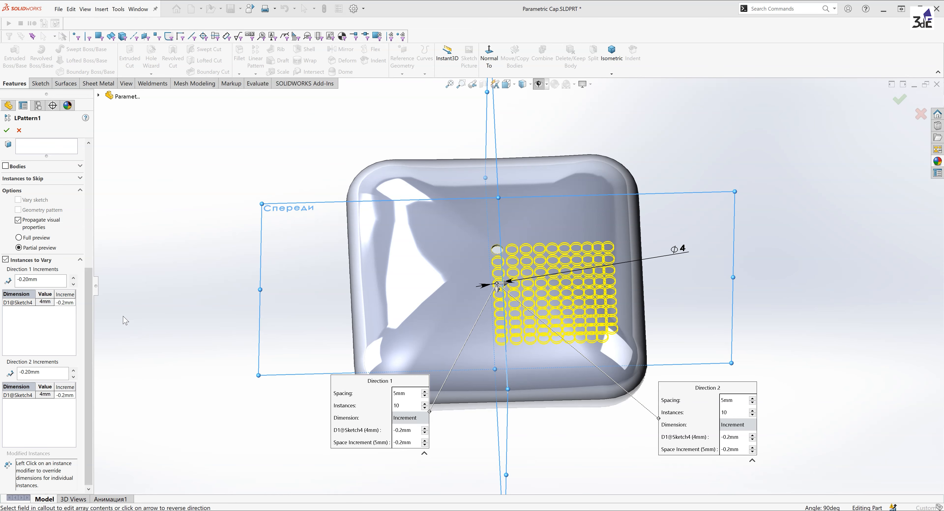